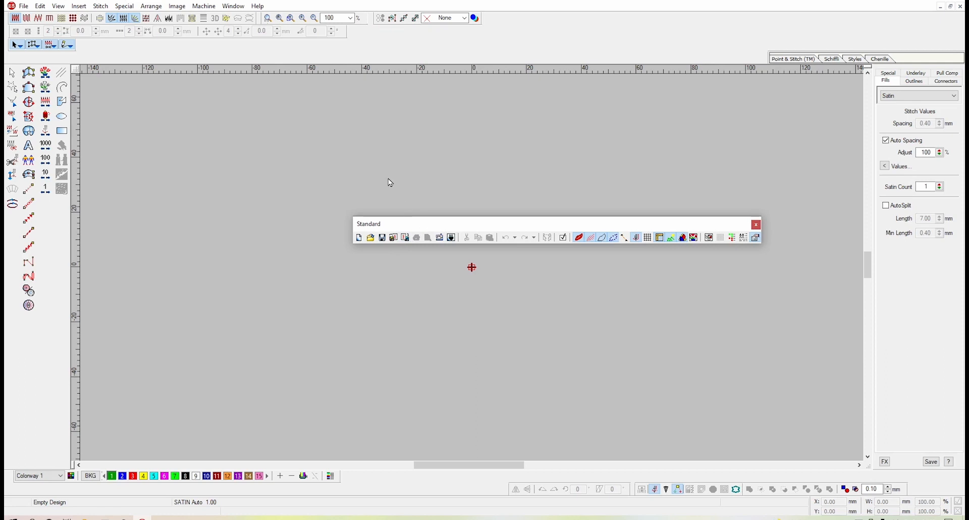
Move the floating Standard toolbar to the upper part of the canvas and set Design3 as the active design
drag(388, 179, 374, 131)
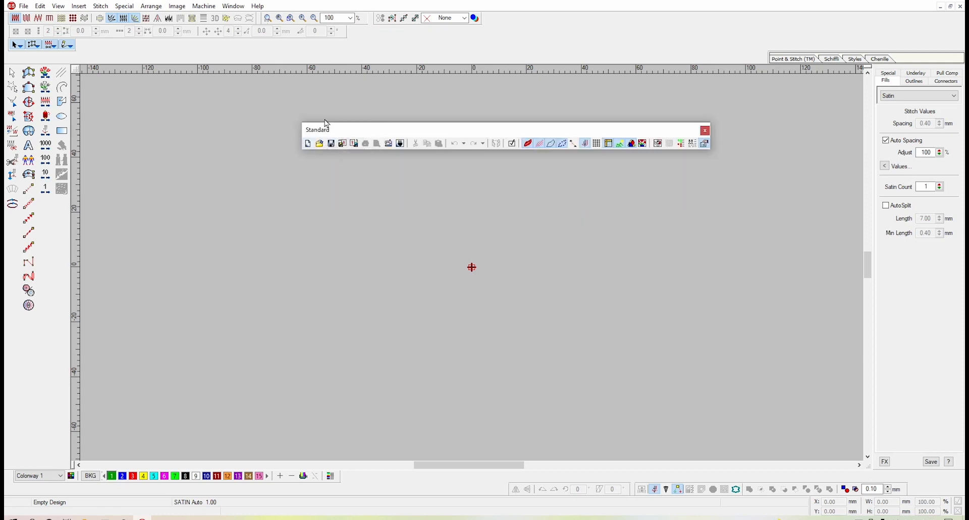
drag(326, 123, 311, 112)
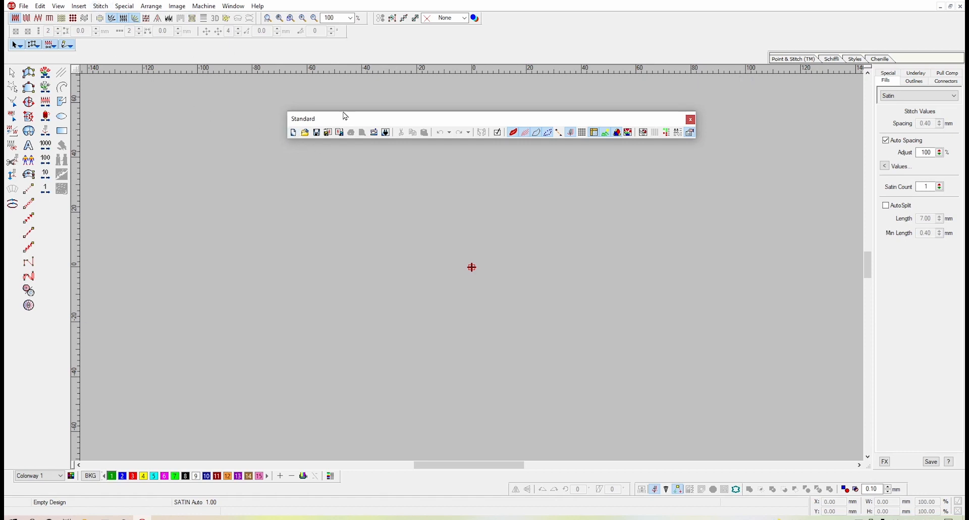
click(235, 8)
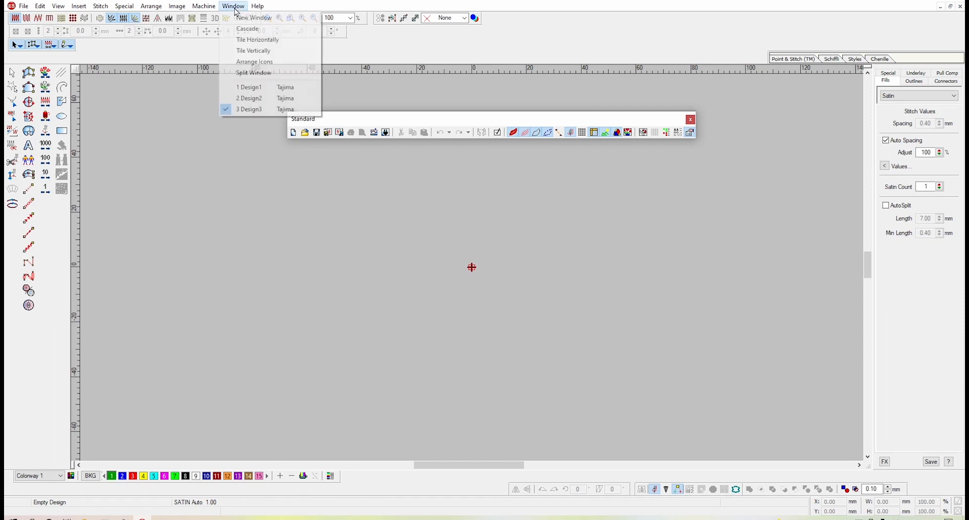
click(252, 109)
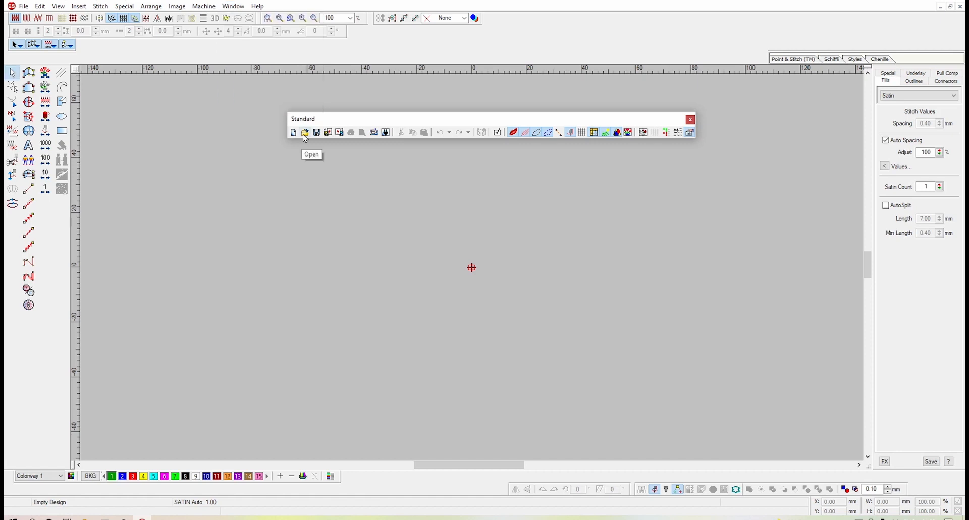
Look at the Open and Save As dialogs for the design, leaving each without opening or saving a file
click(305, 133)
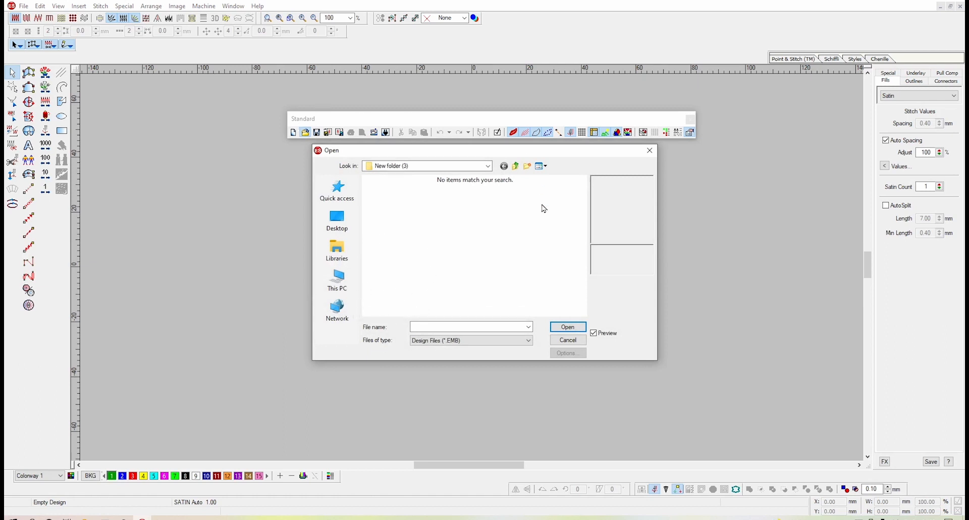
click(567, 341)
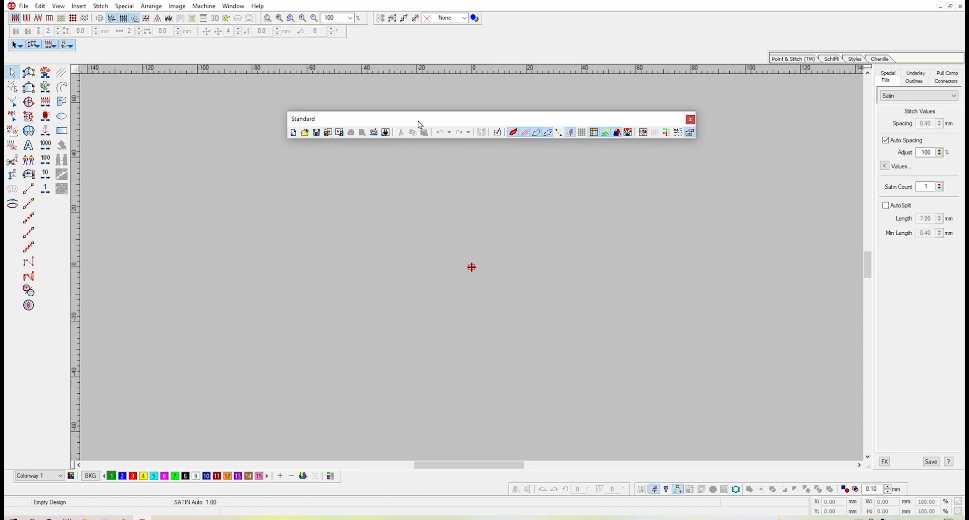
click(317, 134)
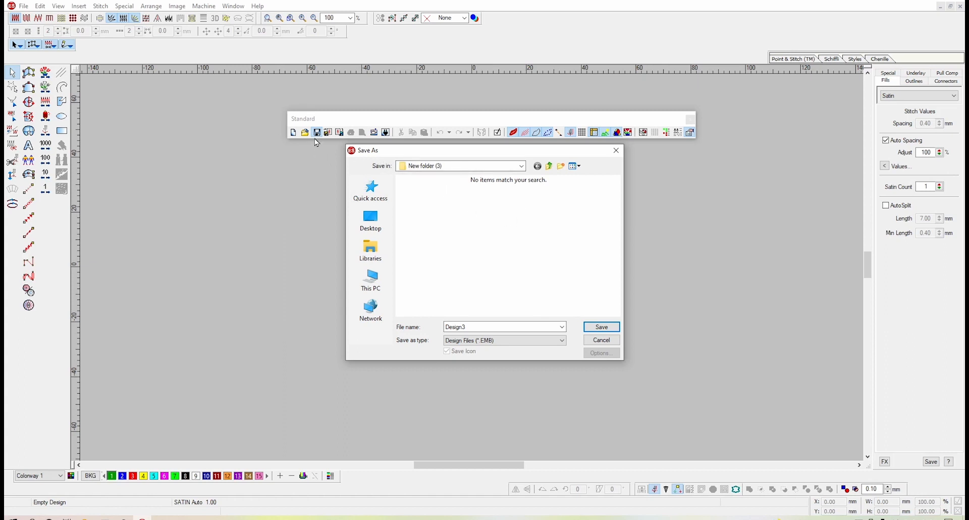
click(591, 340)
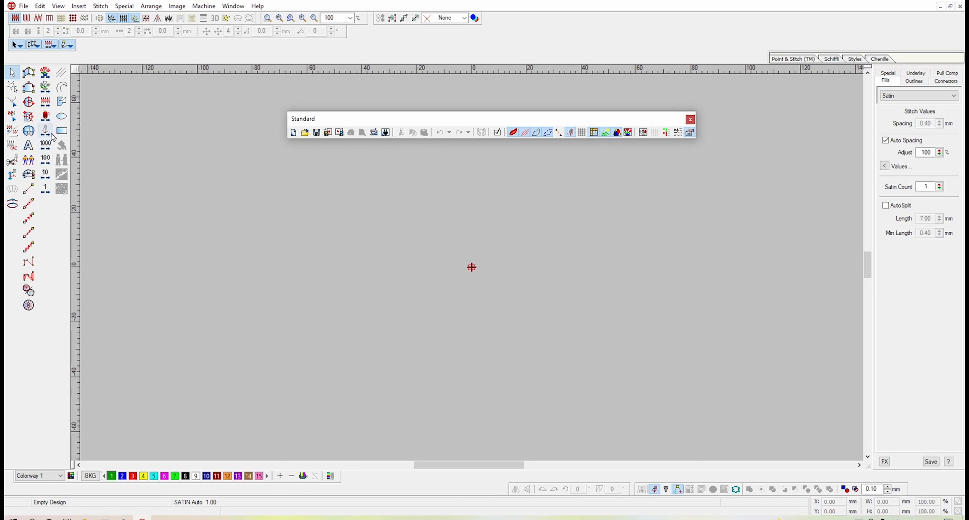
Digitize a closed four-sided Complex Fill shape with satin stitches, wider at its upper edge, on the empty area beside the origin
click(29, 101)
click(320, 271)
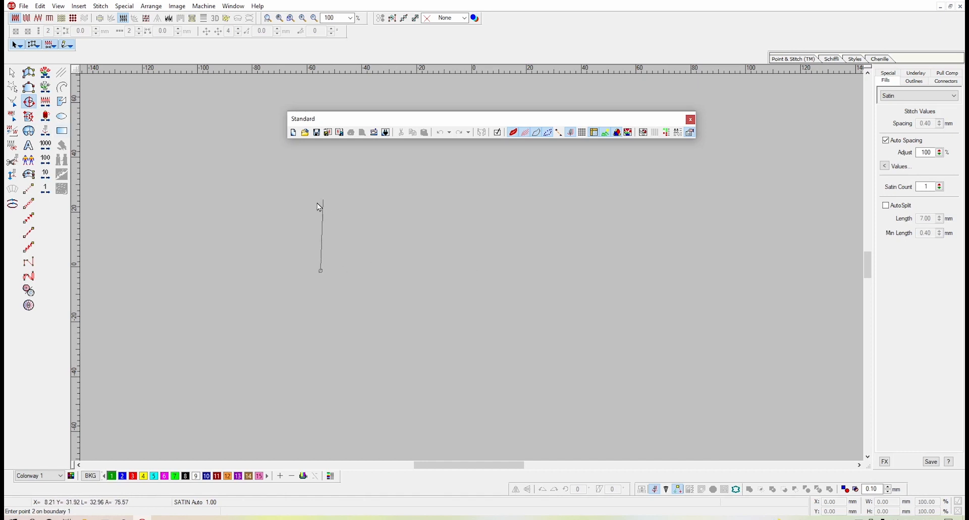
click(304, 201)
click(449, 201)
click(426, 288)
click(319, 271)
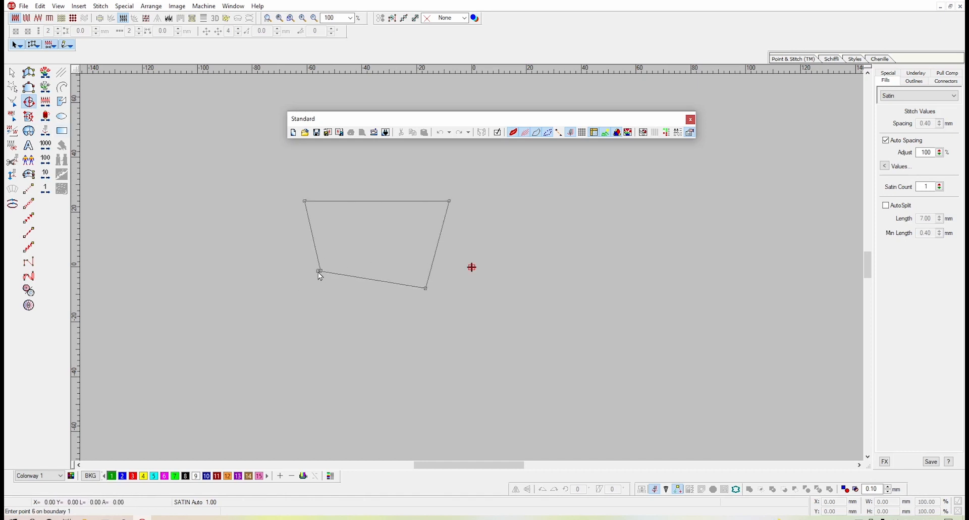
key(Return)
key(Escape)
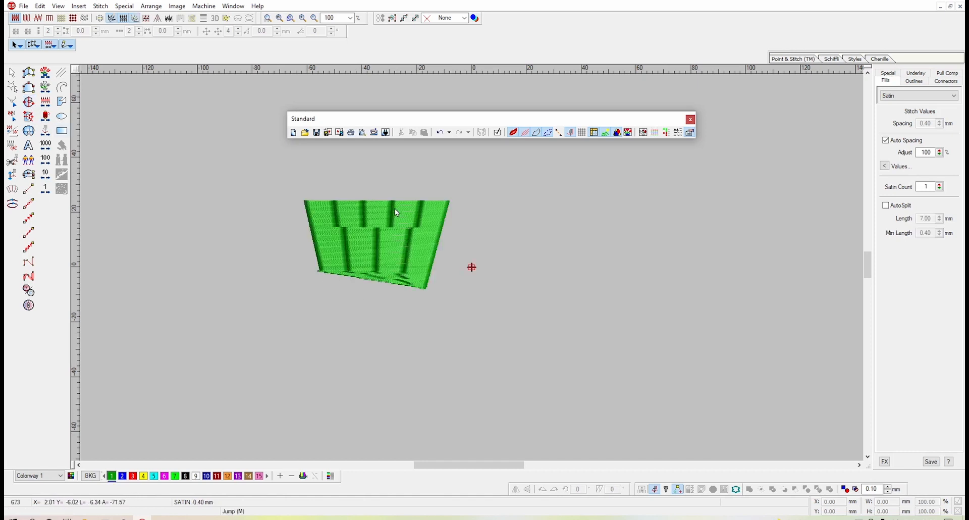
Scale the satin shape down to about 11.7 mm wide by 7.1 mm high and move it close to the origin
drag(395, 213, 438, 251)
key(z)
key(z)
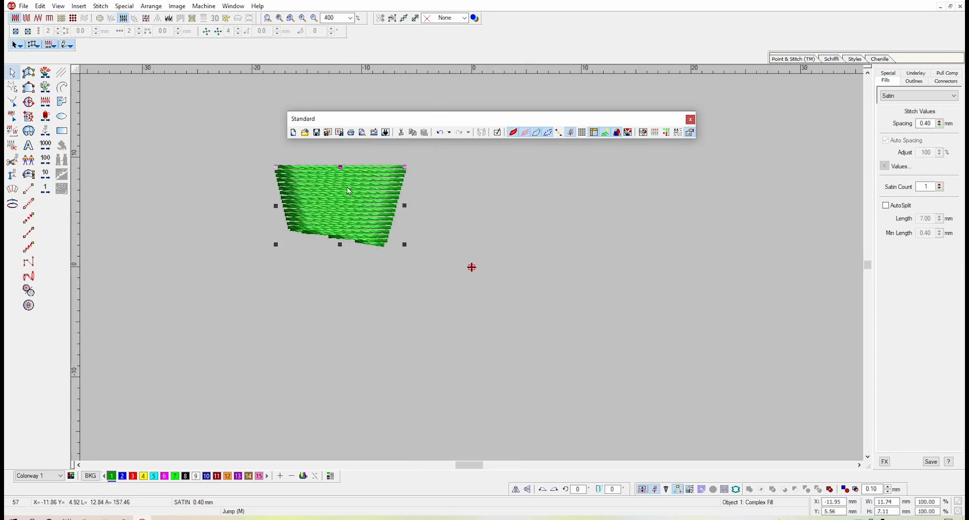
drag(340, 199, 403, 273)
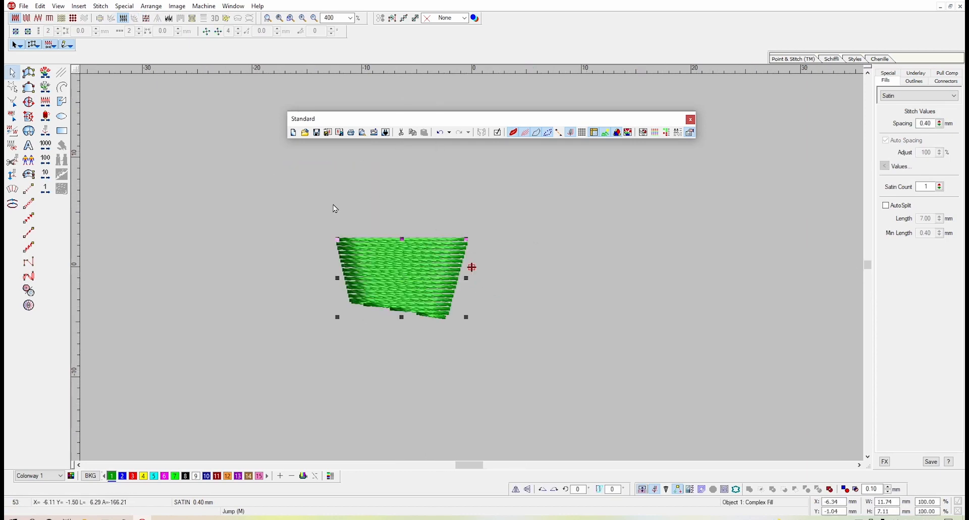
Cut the satin shape and paste several copies of it back into the design
click(402, 140)
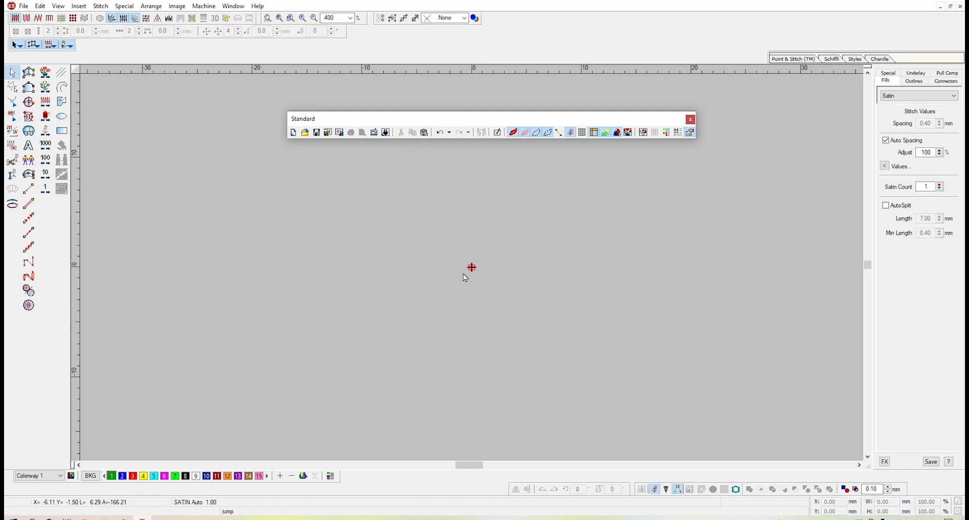
click(424, 133)
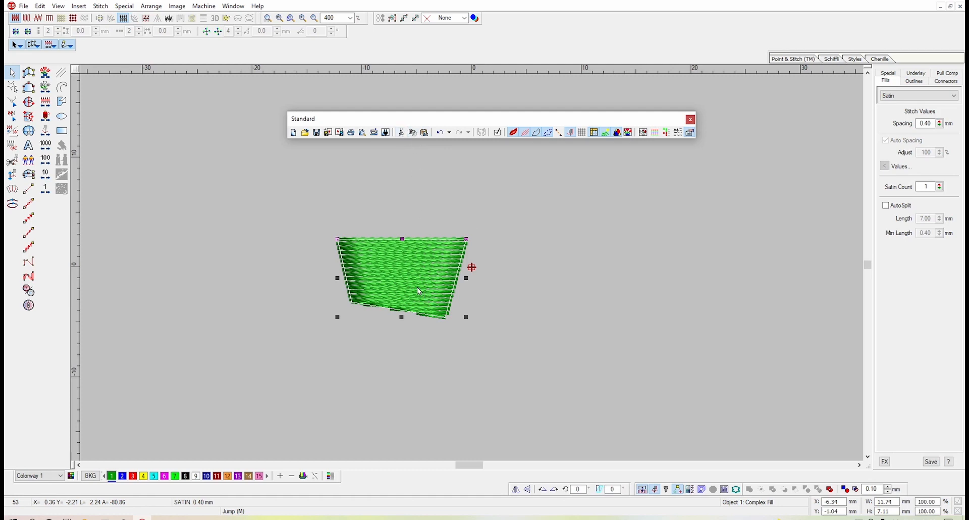
click(426, 134)
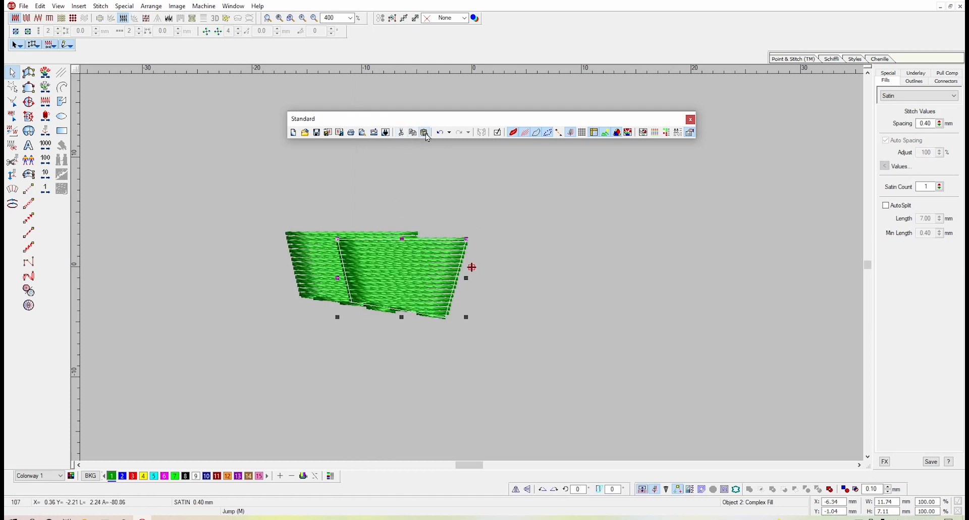
click(426, 134)
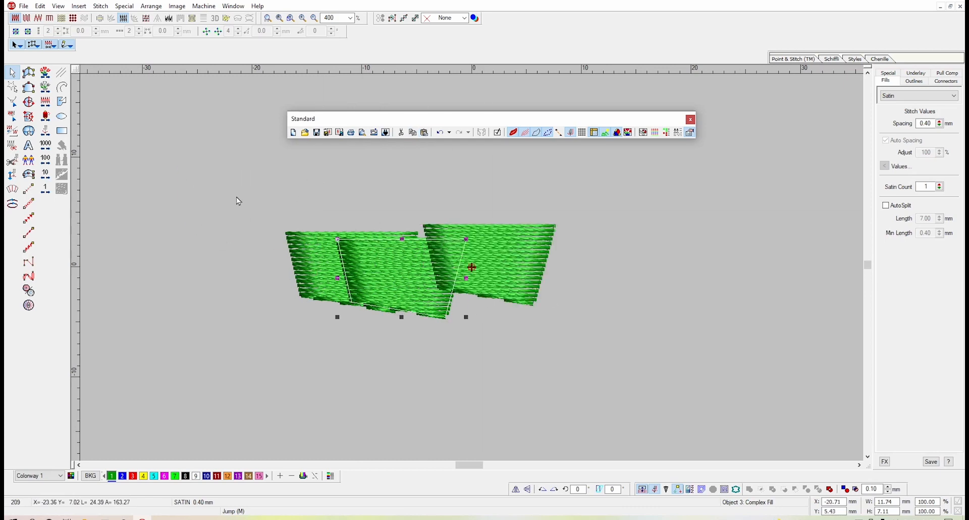
Move the overlapping copies apart, and cut the upper-left copy and paste it back in place
drag(388, 274, 408, 372)
drag(368, 267, 414, 325)
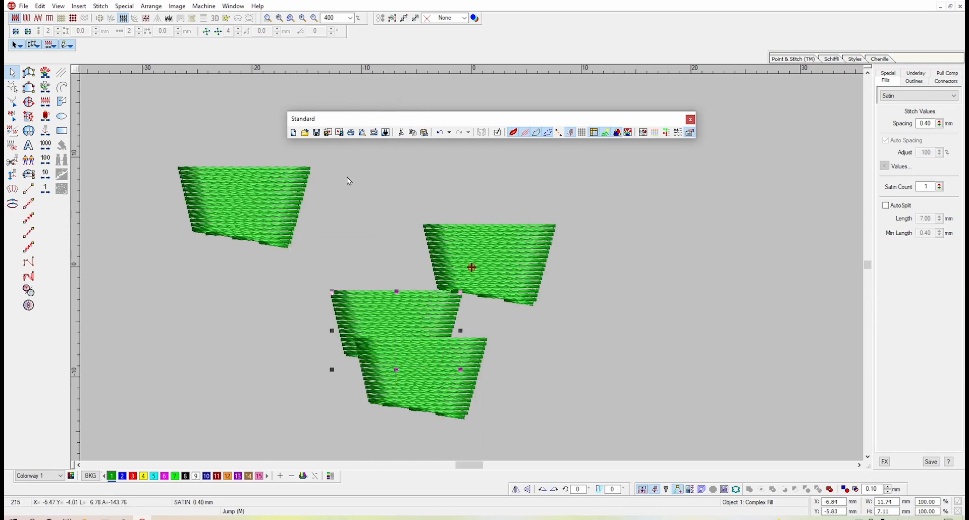
drag(275, 244, 382, 283)
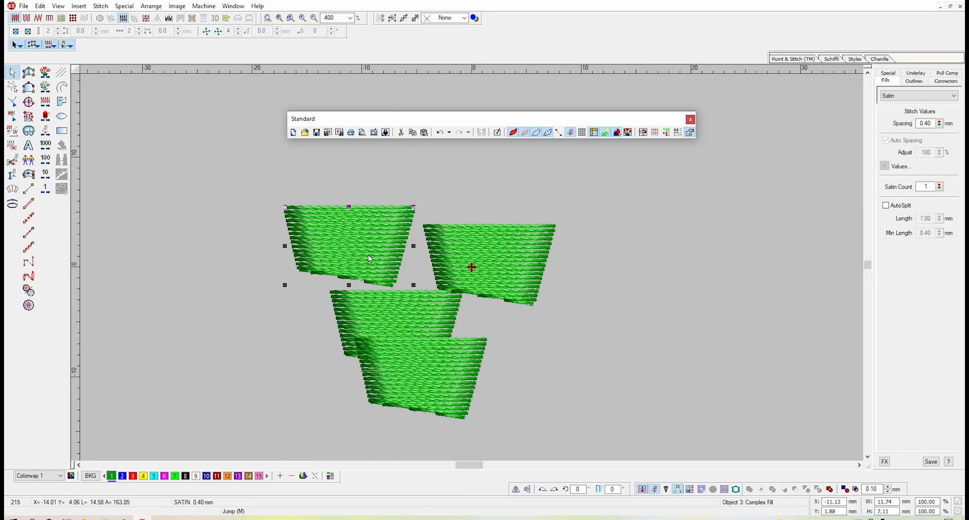
key(Delete)
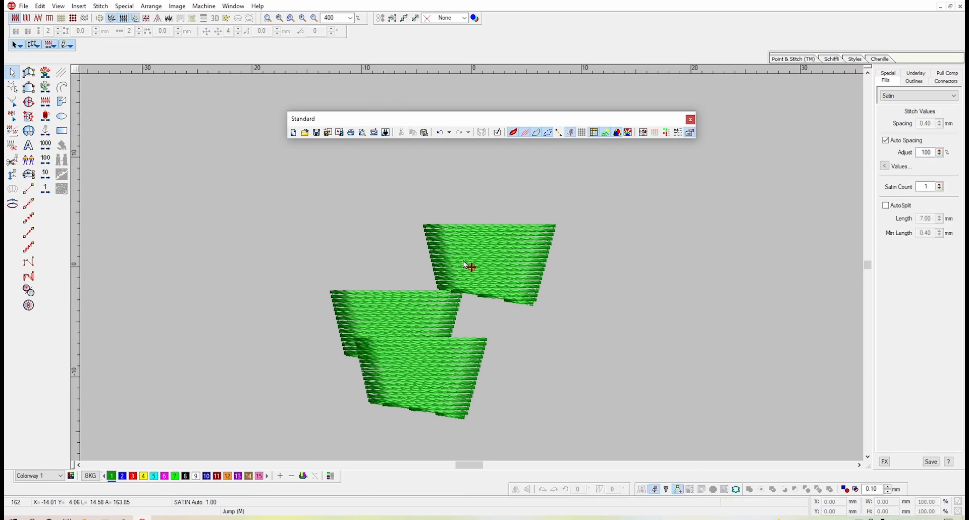
key(ctrl+z)
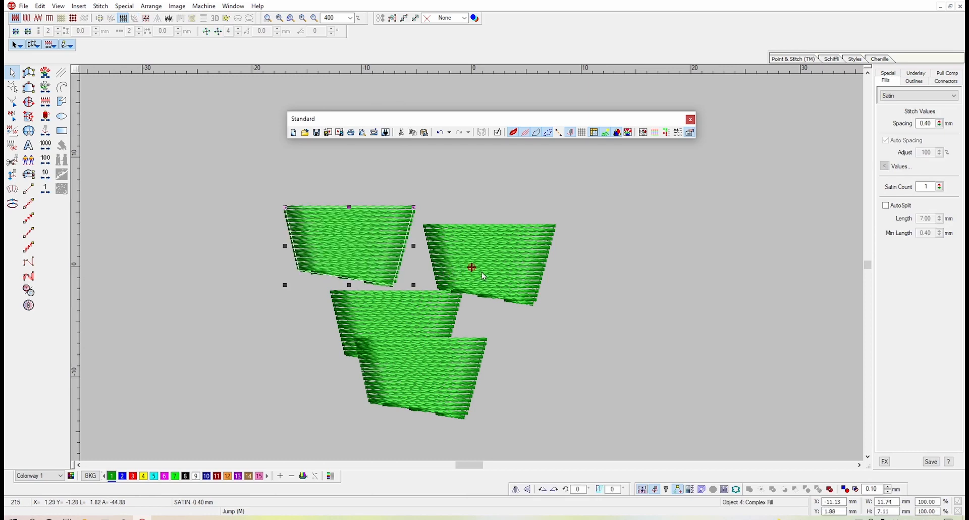
Paste a fifth copy of the shape and rearrange the copies into a column of three beside a column of two
drag(481, 277, 490, 255)
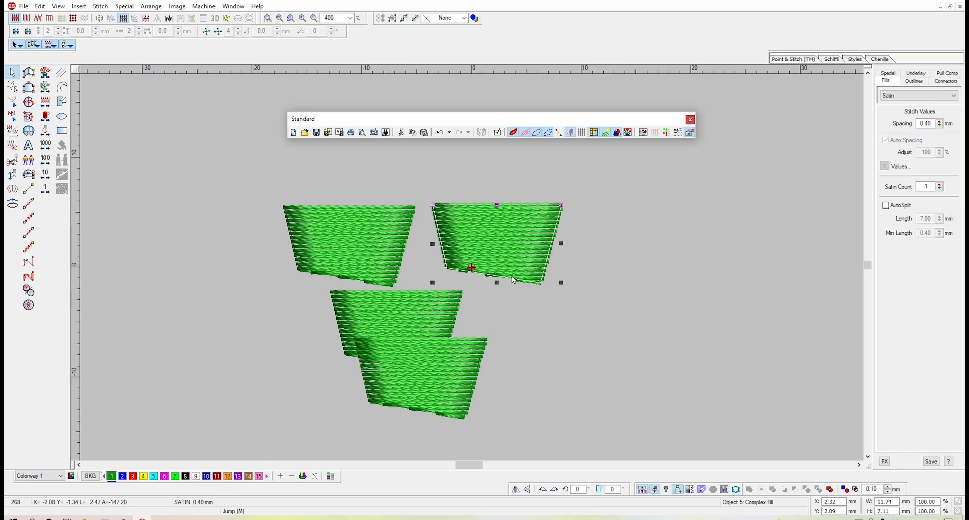
drag(514, 279, 721, 345)
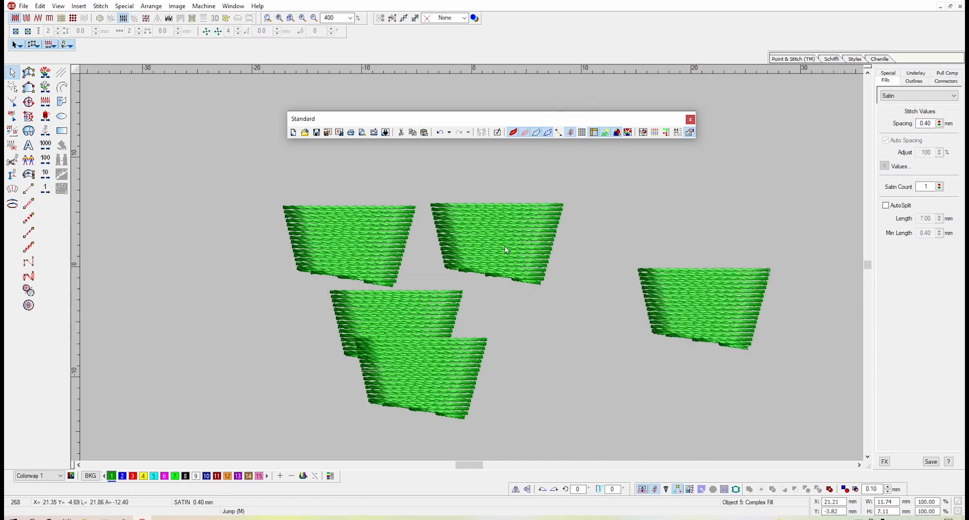
drag(505, 246, 483, 181)
drag(368, 238, 304, 182)
drag(460, 168, 480, 273)
drag(400, 305, 367, 239)
drag(421, 378, 345, 362)
drag(496, 284, 529, 225)
drag(680, 298, 520, 311)
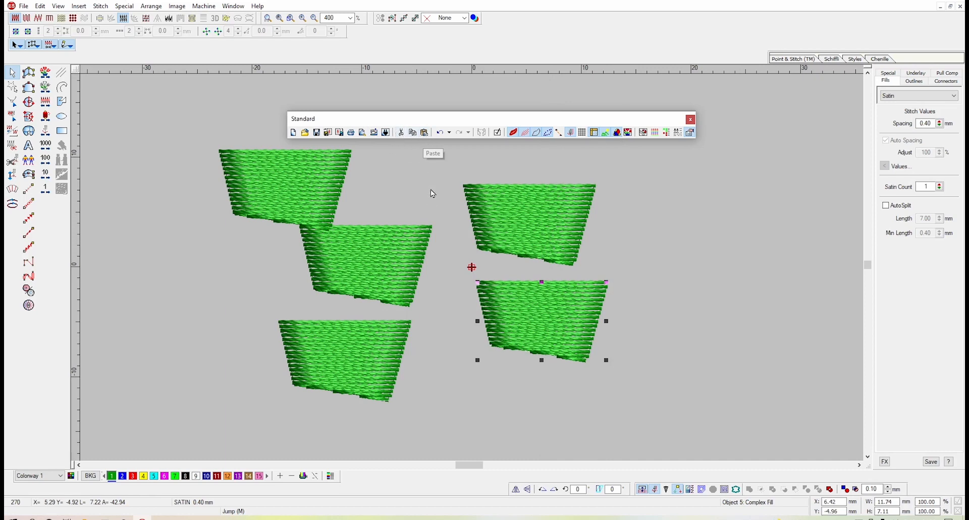
drag(309, 188, 425, 196)
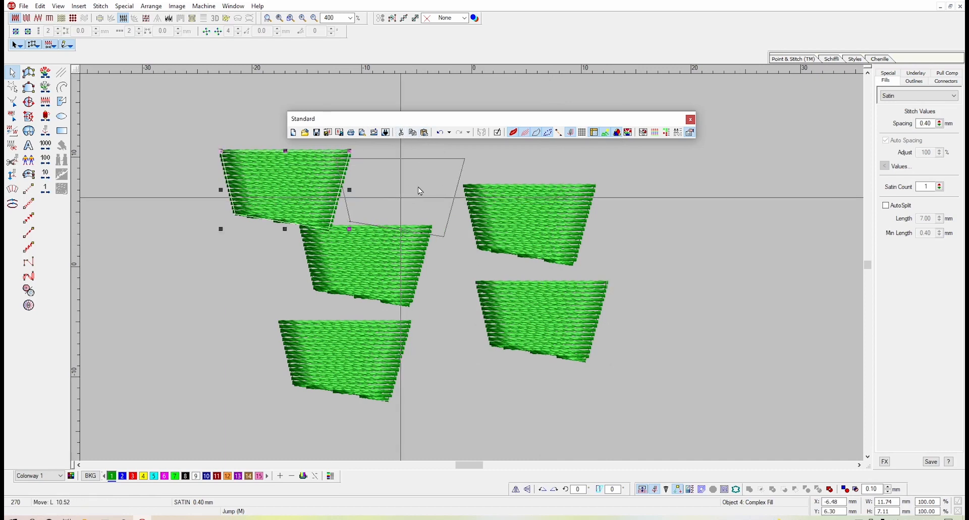
Undo the last 12 actions in one go through the undo history, redo all of them and clear the selection
click(446, 136)
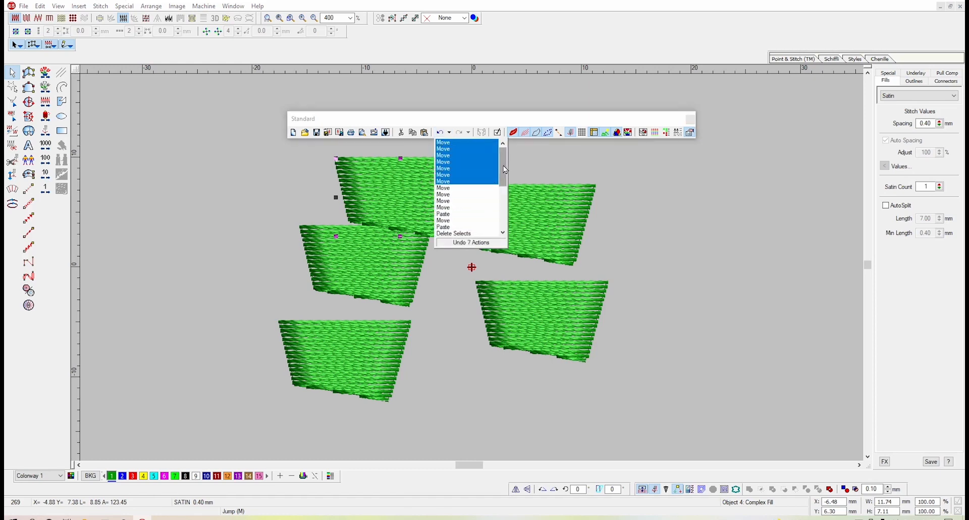
mouse_move(503, 165)
mouse_down()
mouse_move(511, 231)
mouse_move(502, 151)
mouse_up()
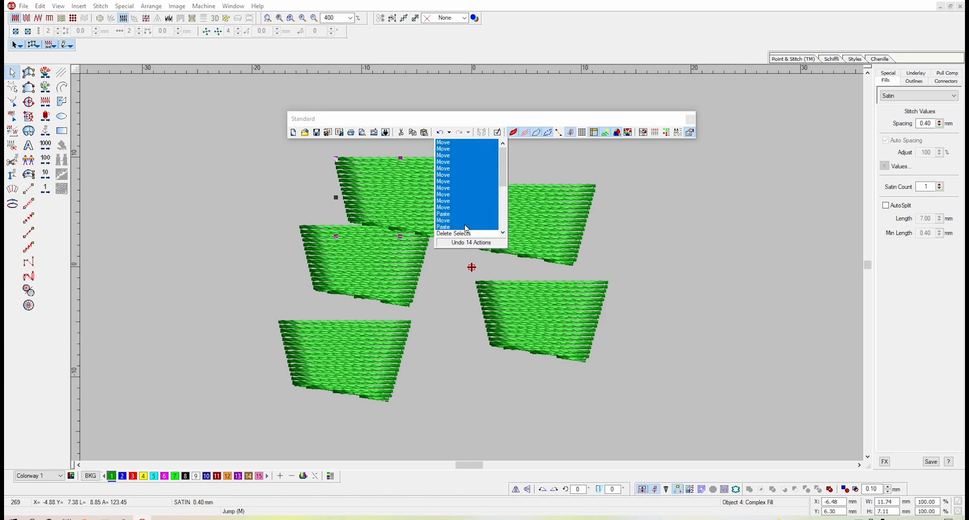
click(461, 218)
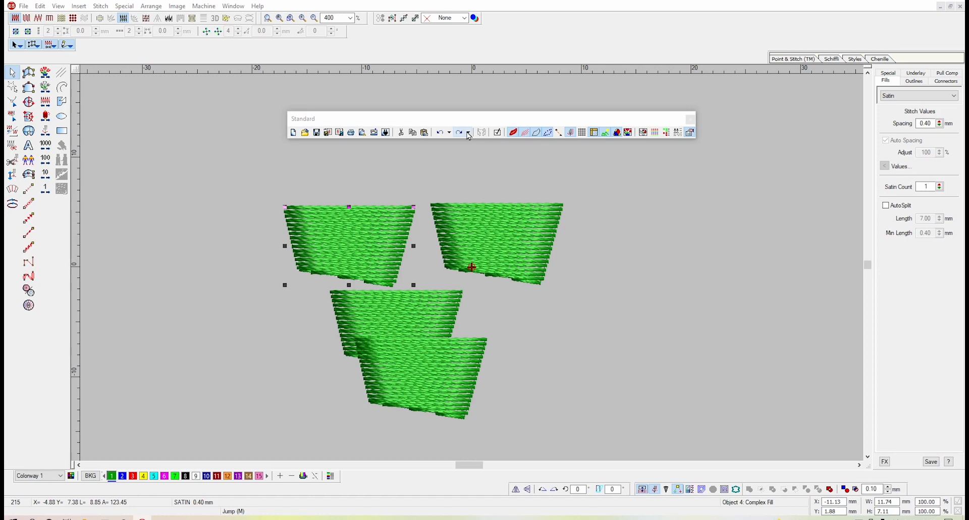
click(469, 133)
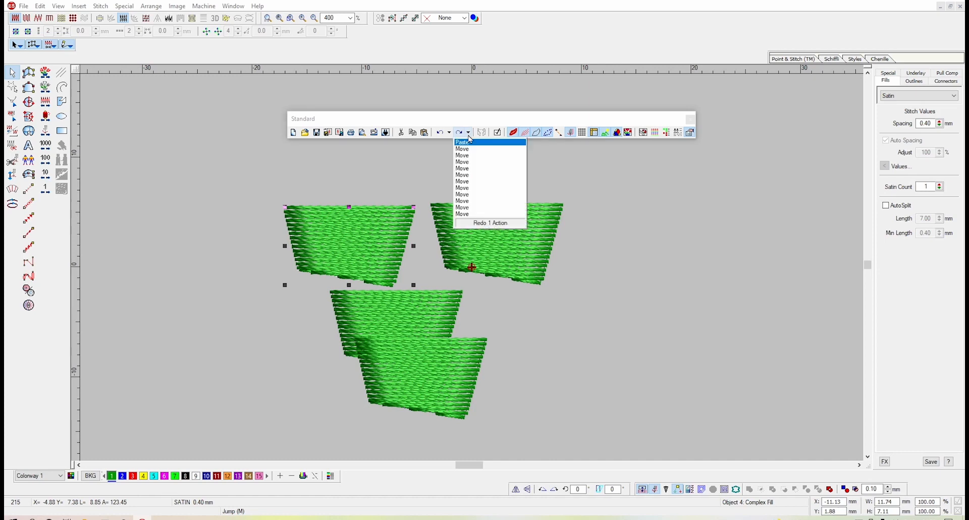
click(478, 215)
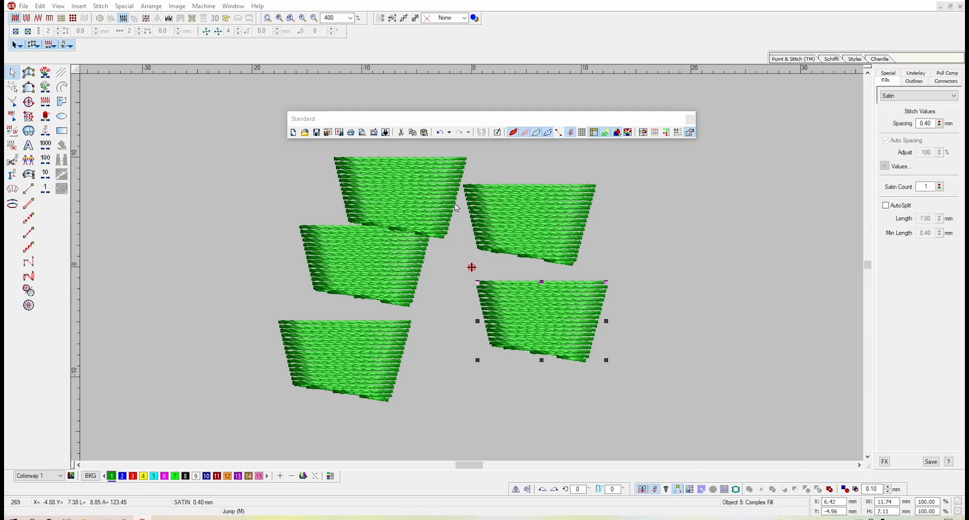
click(547, 170)
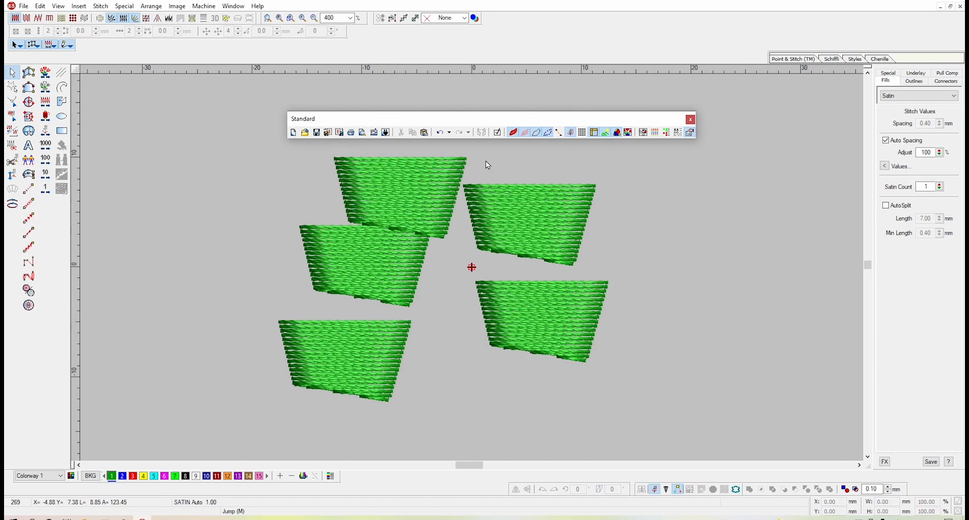
Branch the three shapes of the left column into one object, with the entry point below the lowest shape and the exit point to its right
click(412, 194)
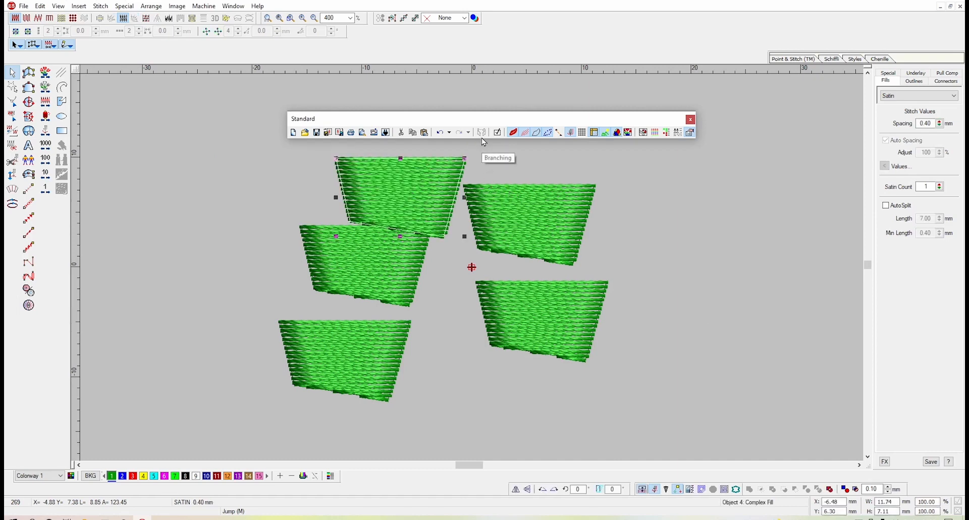
ctrl+click(393, 277)
ctrl+click(382, 352)
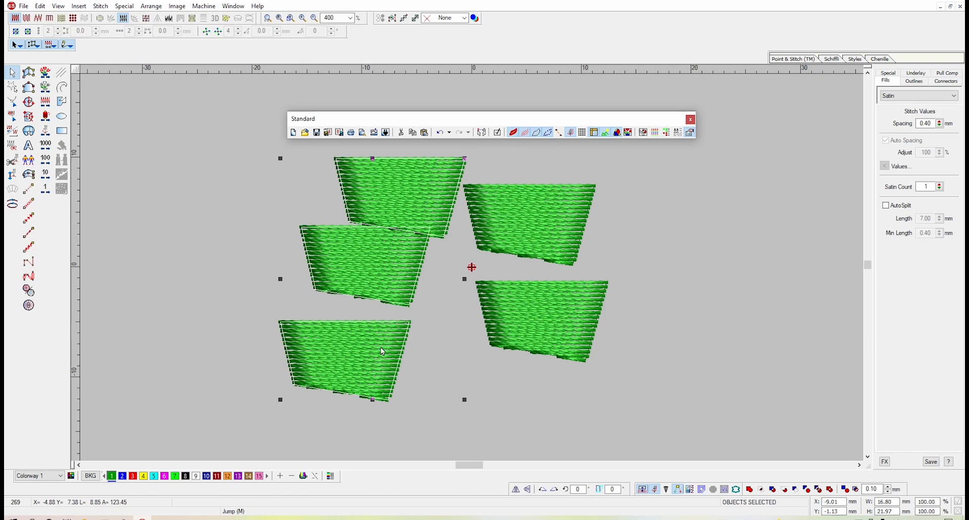
click(482, 132)
click(397, 417)
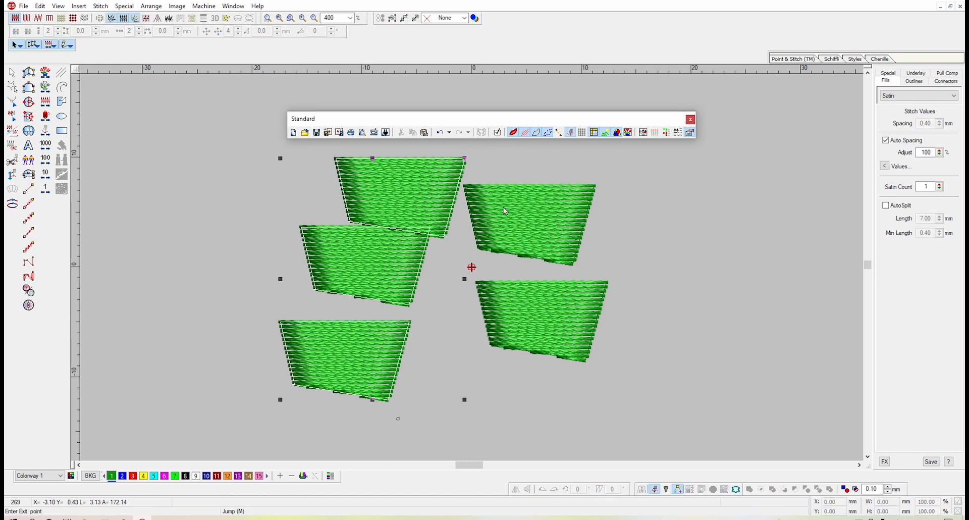
click(437, 335)
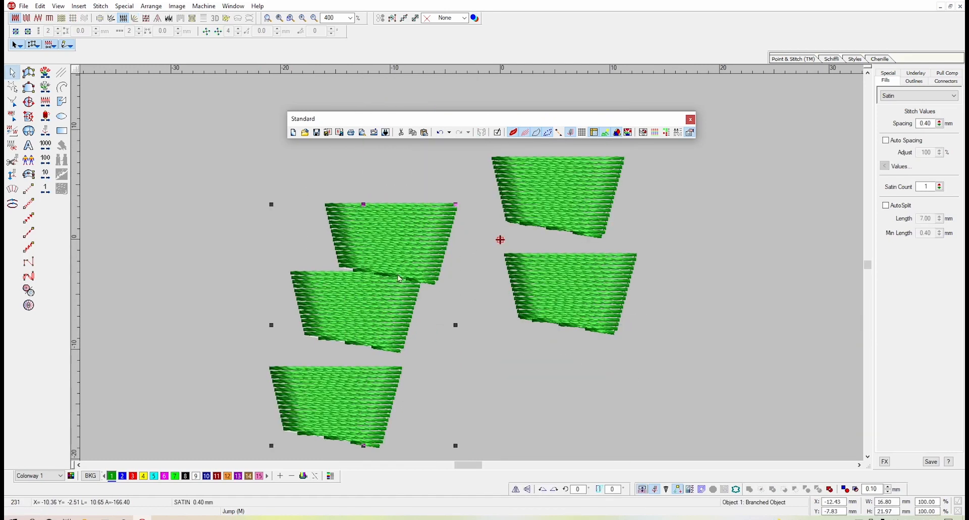
Reshape the branched object and examine its control points and its entry and exit points
key(h)
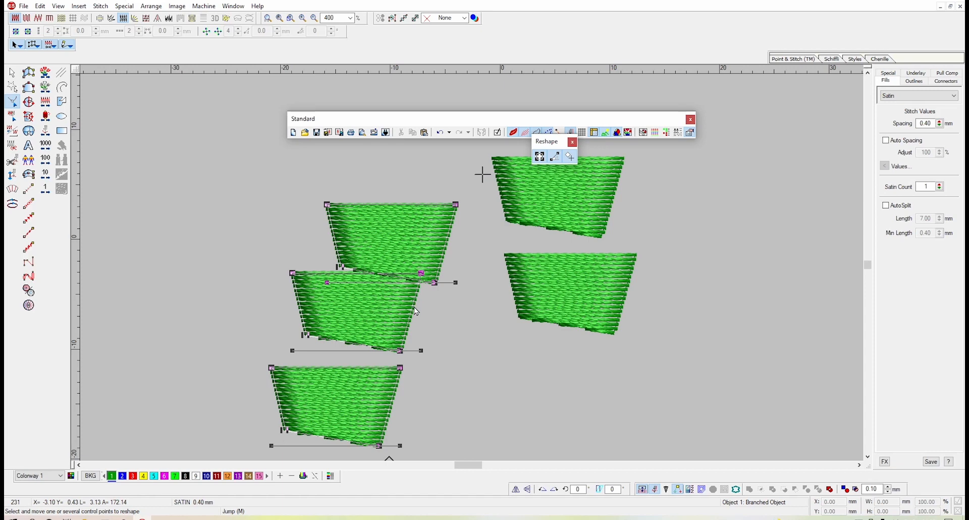
scroll(415, 307, down, 2)
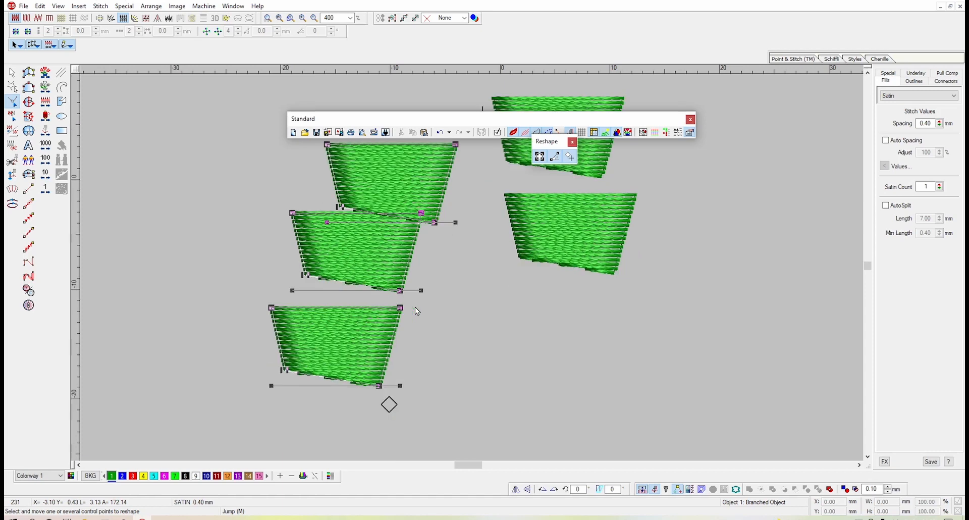
scroll(423, 319, up, 2)
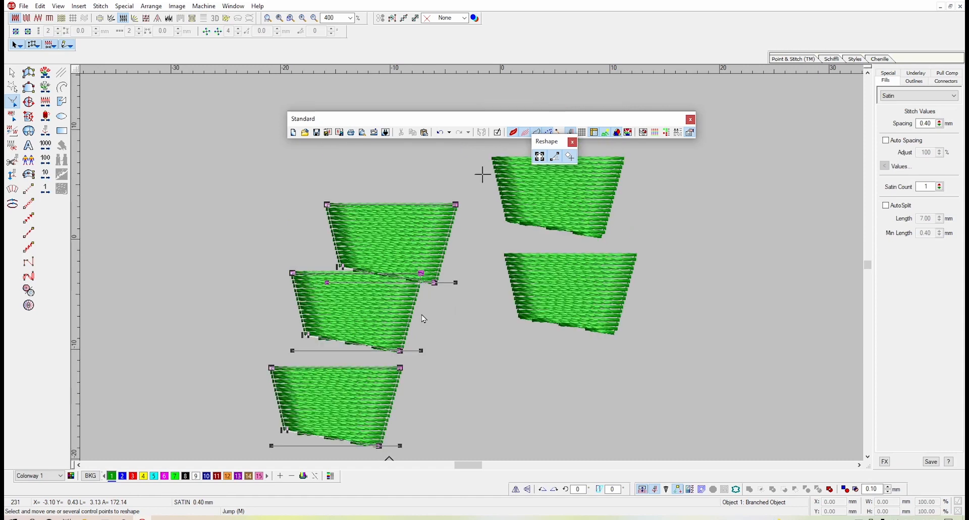
scroll(450, 239, down, 2)
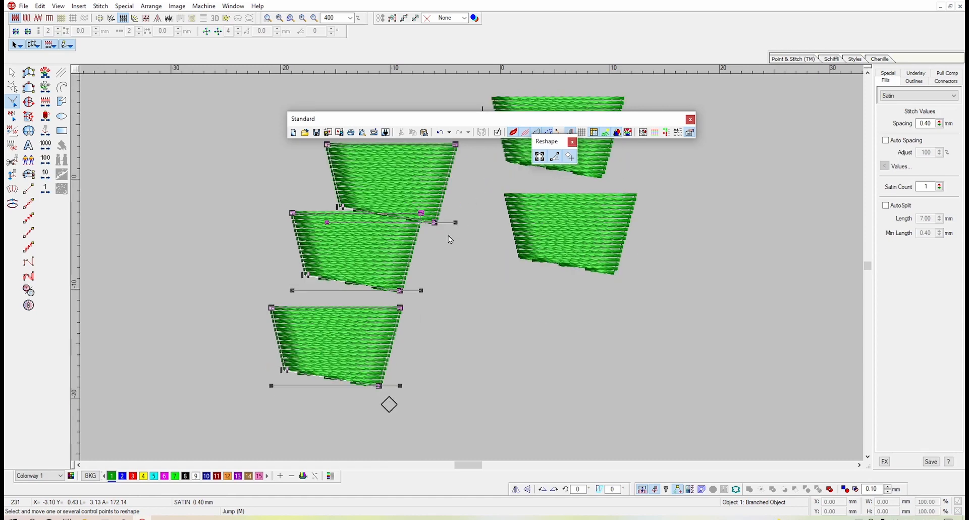
Turn off TrueView, close reshaping and move the branched object down and slightly to the right
key(t)
key(Escape)
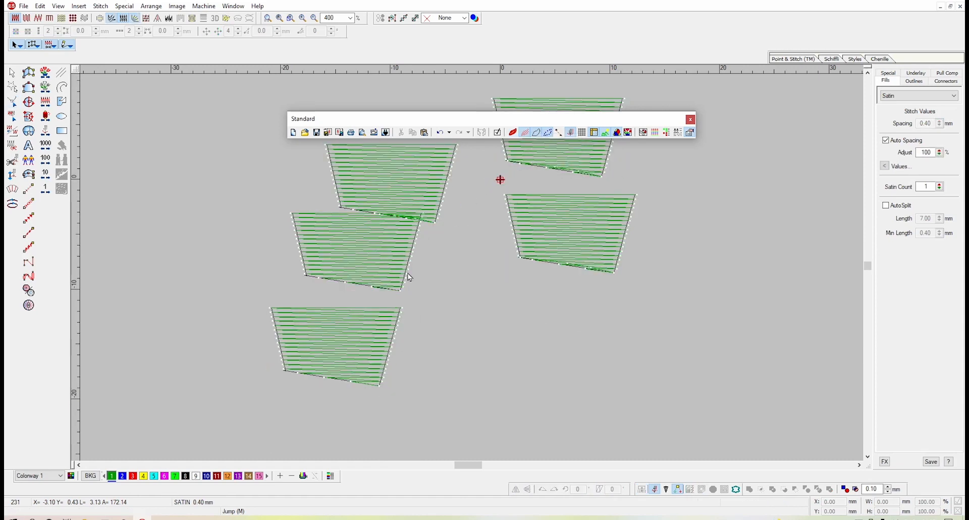
drag(406, 256, 426, 319)
Start stitch editing at a stitch in the middle shape of the branched object and jump back into the lowest shape
key(e)
click(421, 315)
scroll(452, 287, down, 1)
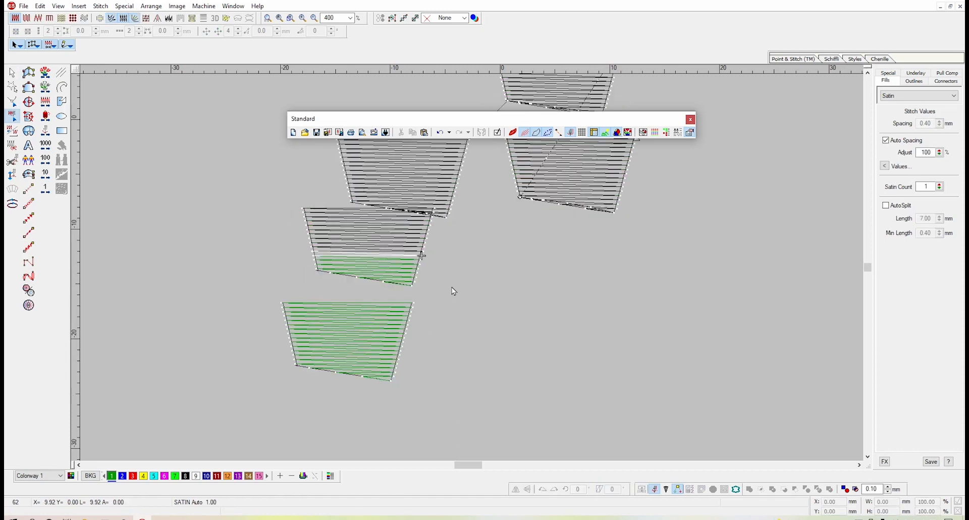
scroll(457, 276, up, 1)
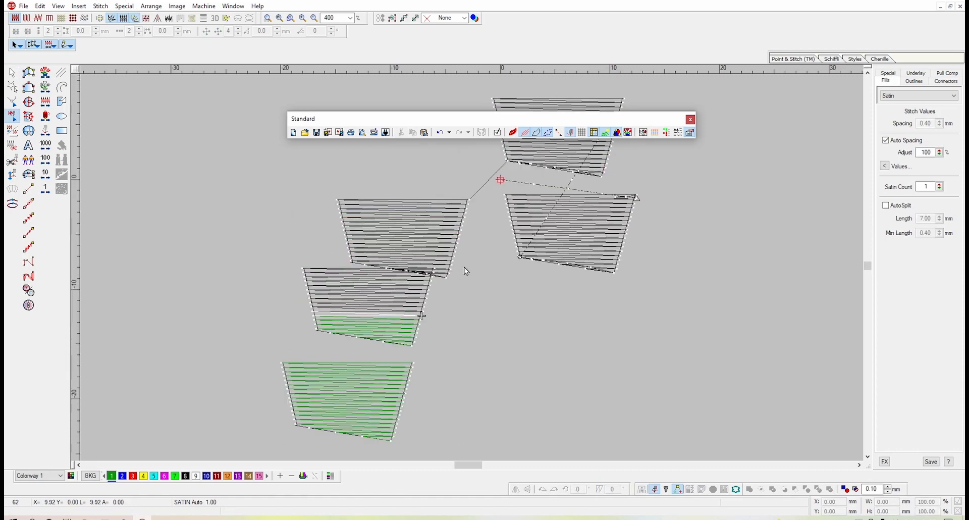
key(Up)
key(Up)
key(Up)
key(Up)
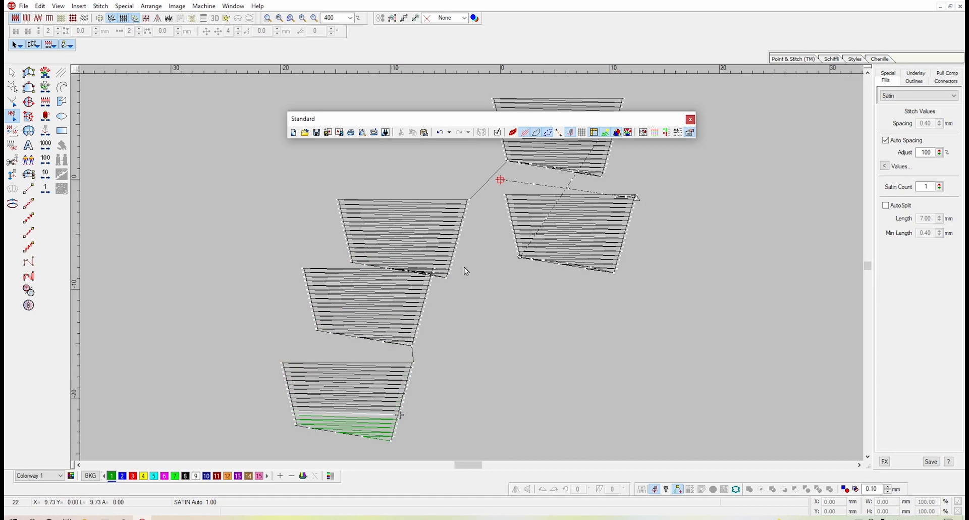
Travel forward stitch by stitch from the lowest shape through the middle shape into the top shape to check the sewing order
key(Right)
key(Right)
key(Right)
key(Right)
key(Right)
key(Right)
key(Right)
key(Right)
key(Right)
key(Right)
key(Right)
key(Right)
key(Right)
key(Right)
key(Right)
key(Right)
key(Right)
key(Right)
key(Right)
key(Right)
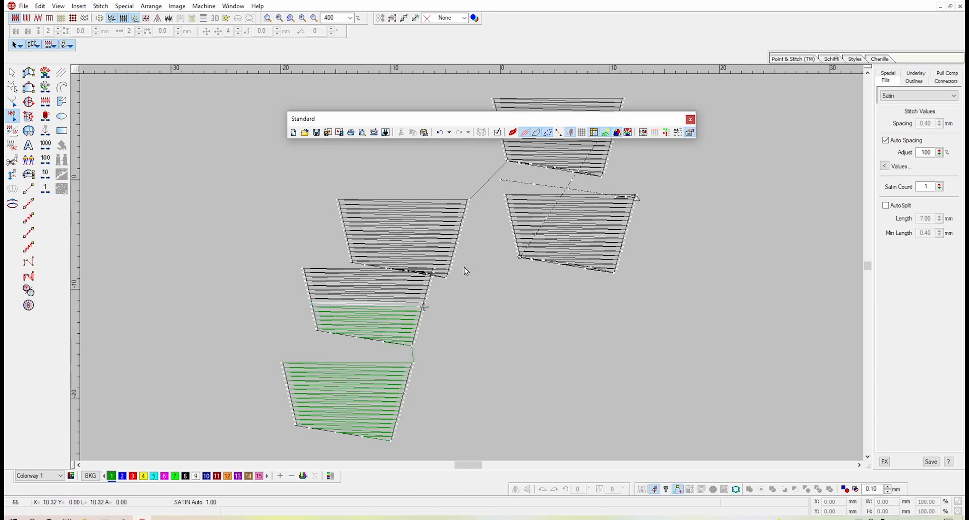
key(Right)
key(Right)
key(Right)
key(Right)
key(Right)
key(Right)
key(Right)
key(Right)
key(Right)
key(Right)
key(Right)
key(Right)
key(Right)
key(Right)
key(Right)
key(Right)
key(Right)
key(Right)
key(Right)
key(Right)
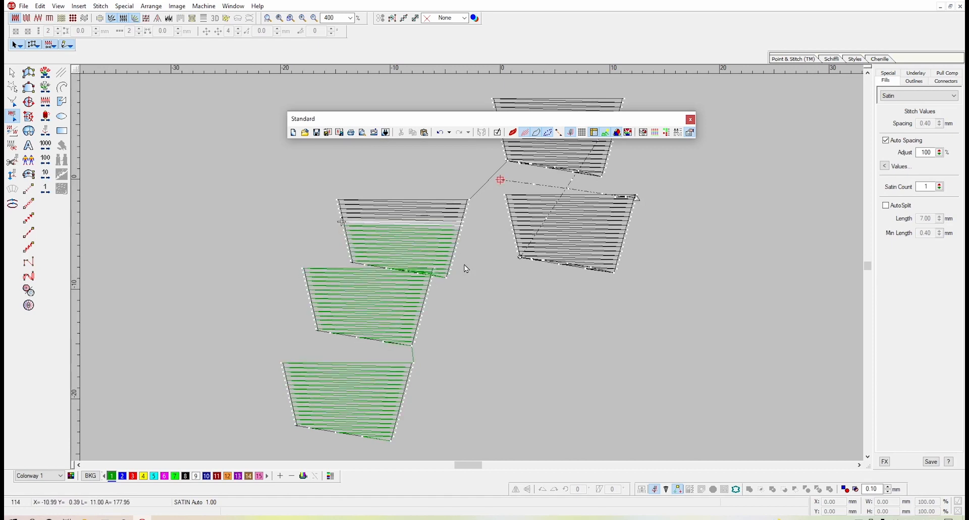
Leave stitch editing, select the branched object and move it slightly up and to the right
key(Escape)
click(424, 257)
drag(398, 270, 367, 268)
drag(374, 273, 418, 260)
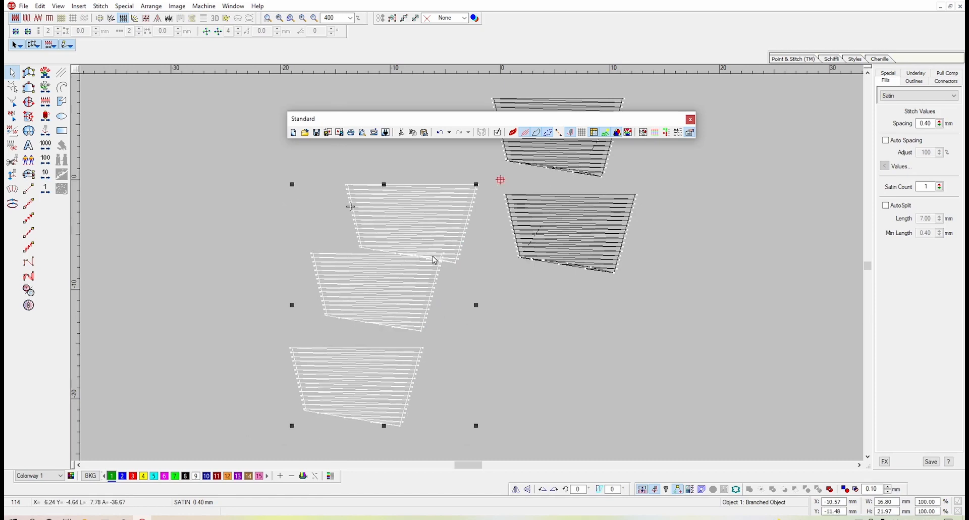
Break the branched object apart into separate shapes and move the middle shape down to the lowest one
key(ctrl+k)
click(439, 214)
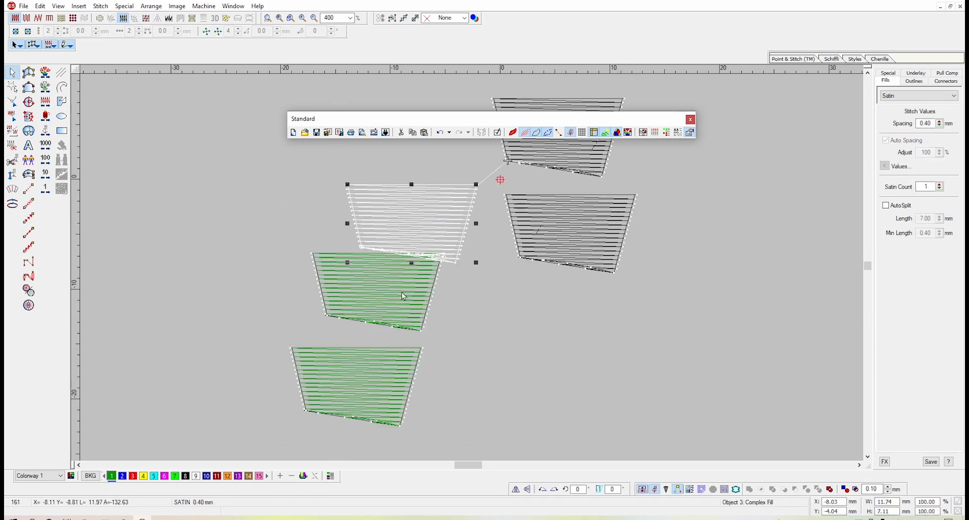
ctrl+click(402, 290)
ctrl+click(377, 417)
drag(429, 221, 443, 182)
key(ctrl+z)
key(ctrl+z)
drag(385, 313, 420, 318)
click(371, 325)
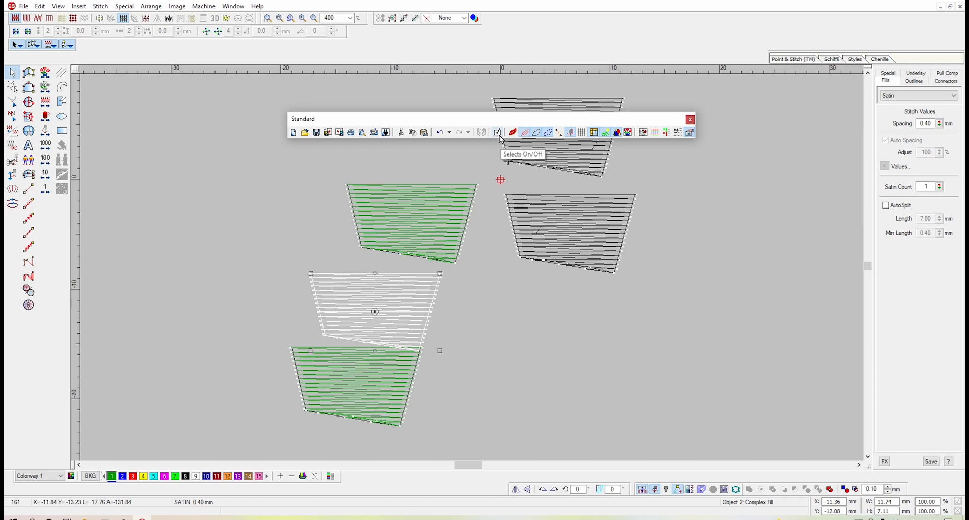
Turn on Selects and, in stitch editing, select the top shape's stitches from its upper edge down to near its base
click(497, 132)
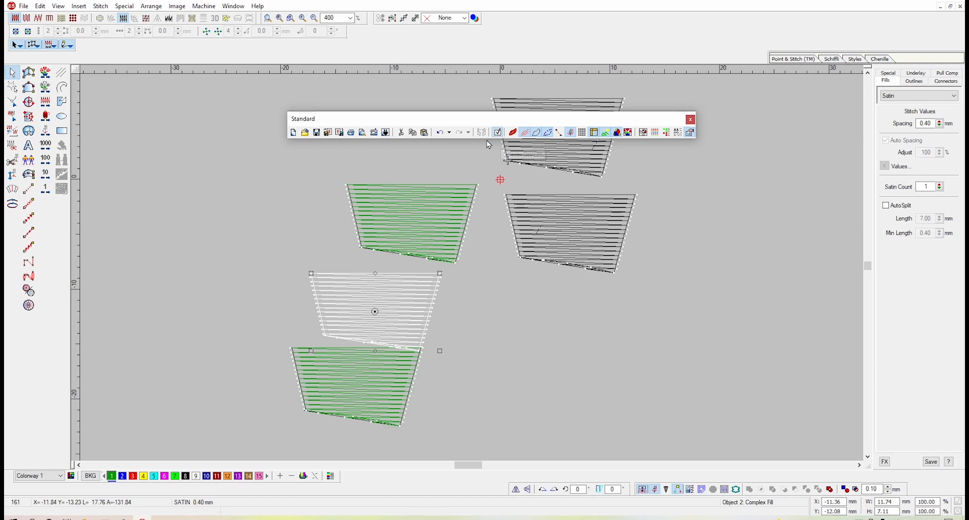
click(463, 249)
click(463, 243)
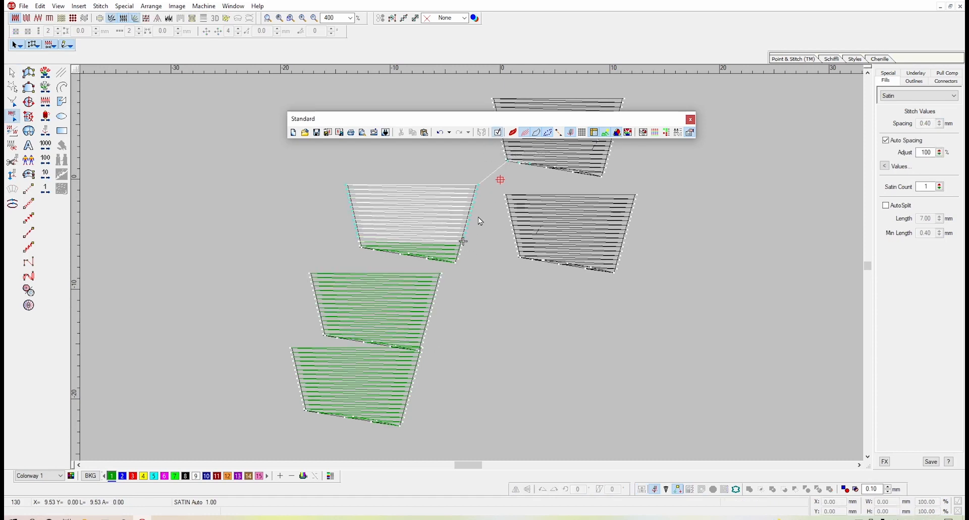
key(z)
scroll(478, 235, up, 2)
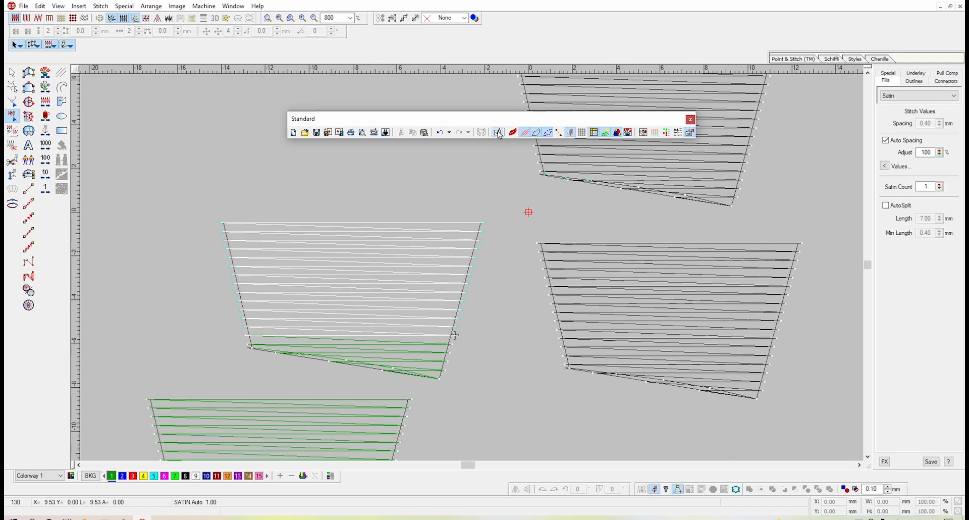
scroll(463, 266, down, 3)
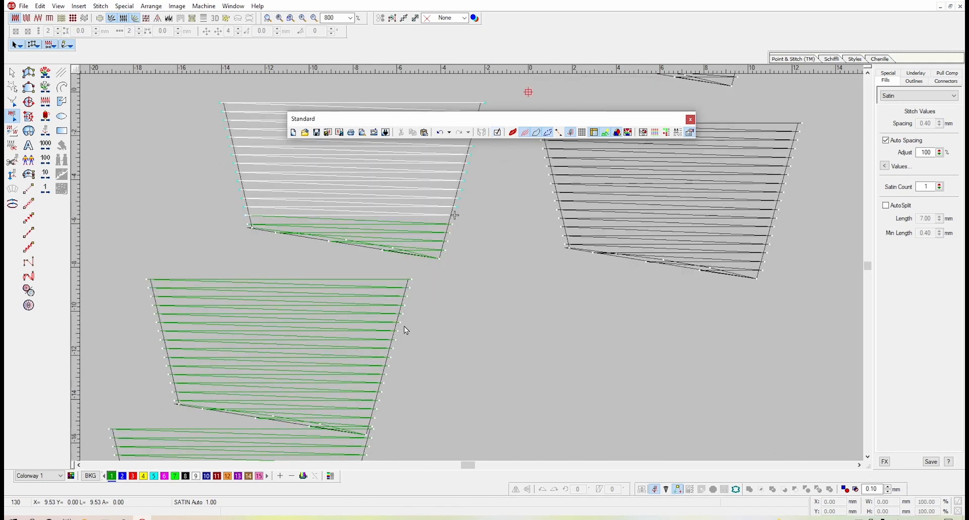
scroll(421, 310, up, 3)
scroll(422, 293, down, 2)
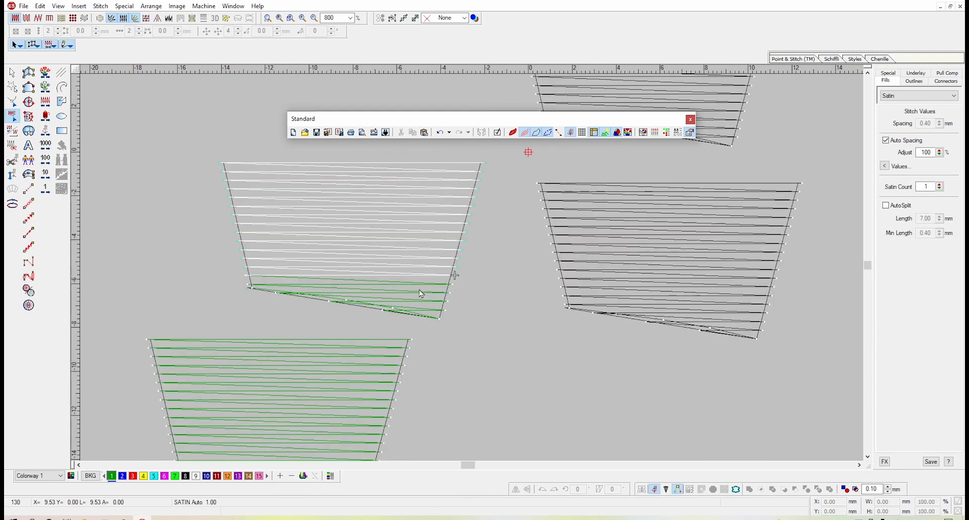
With Selects off, pick a stitch midway up the top shape, and with Selects on select the next few stitches above it
click(448, 302)
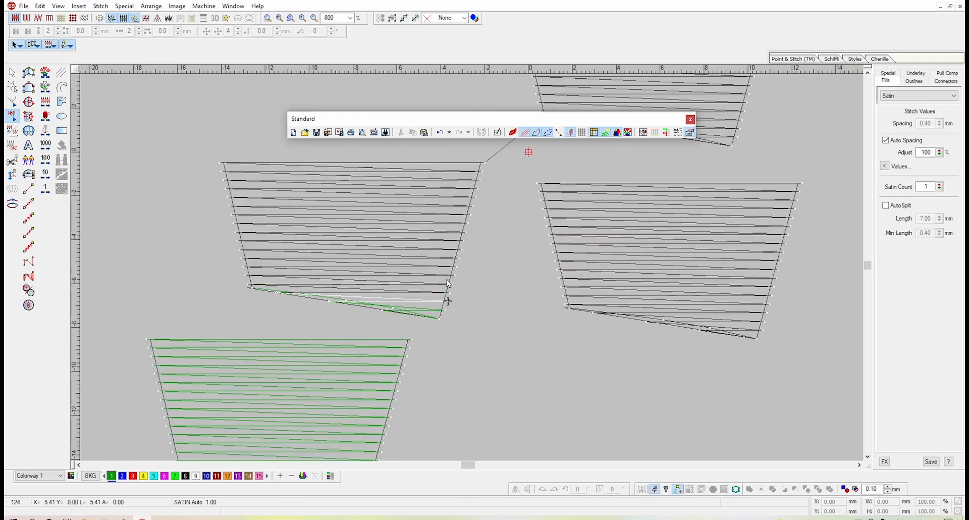
click(462, 250)
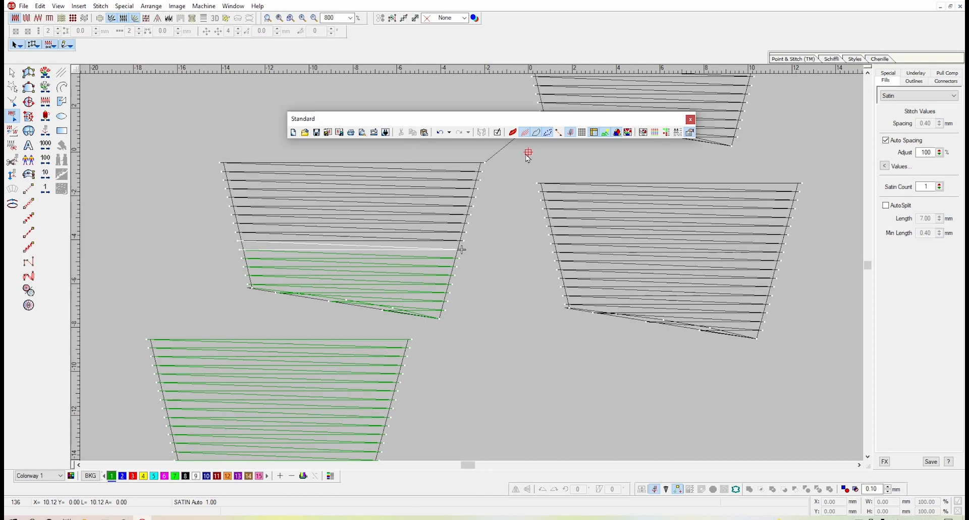
click(498, 133)
key(Right)
key(Right)
key(Right)
key(Right)
key(Right)
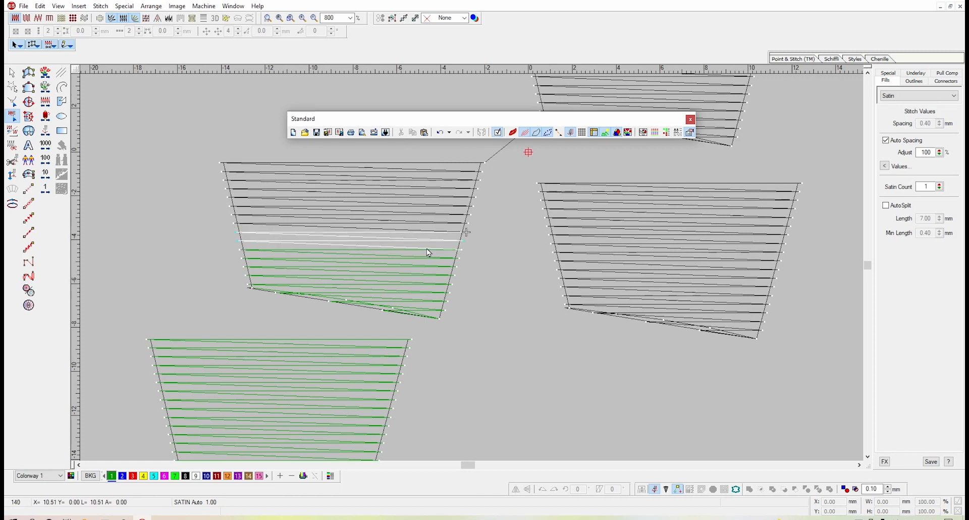
key(Right)
key(z)
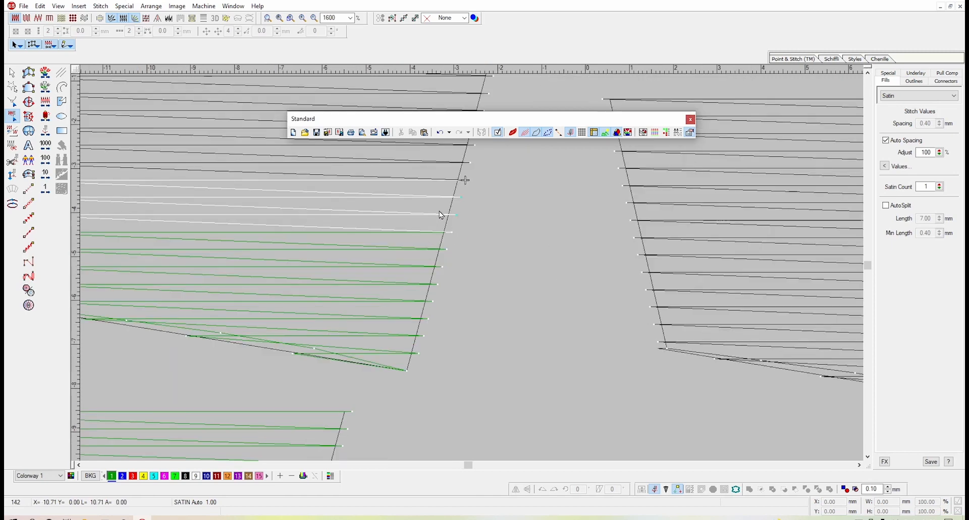
scroll(469, 209, up, 1)
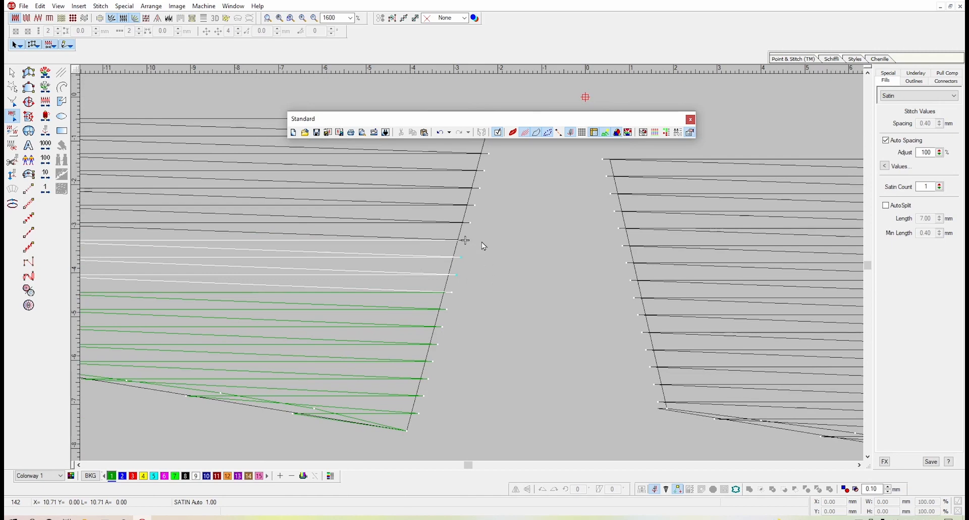
Extend the stitch selection further up the shape, reduce it again and extend it once more
key(Right)
key(Right)
key(Right)
key(Right)
key(Right)
key(Right)
key(Right)
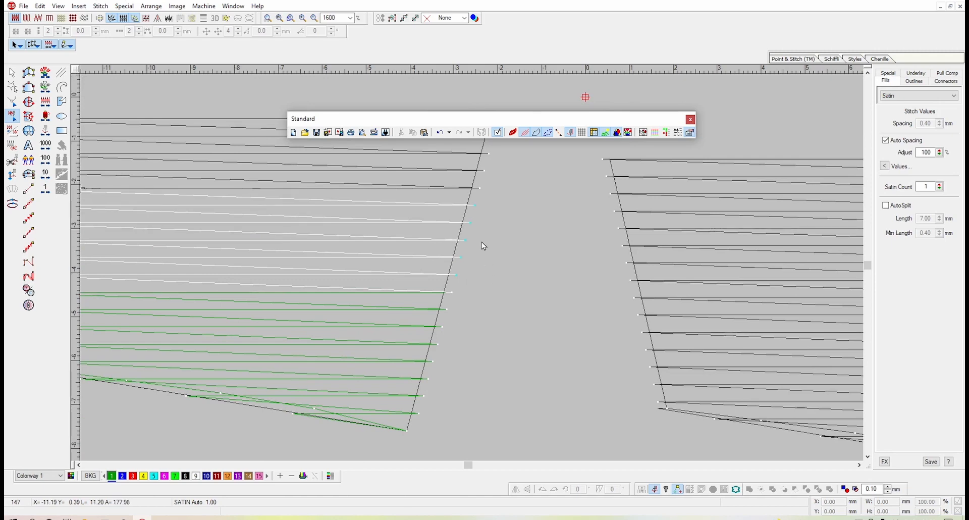
key(Left)
key(Left)
key(Left)
key(Left)
key(Left)
key(Left)
key(Left)
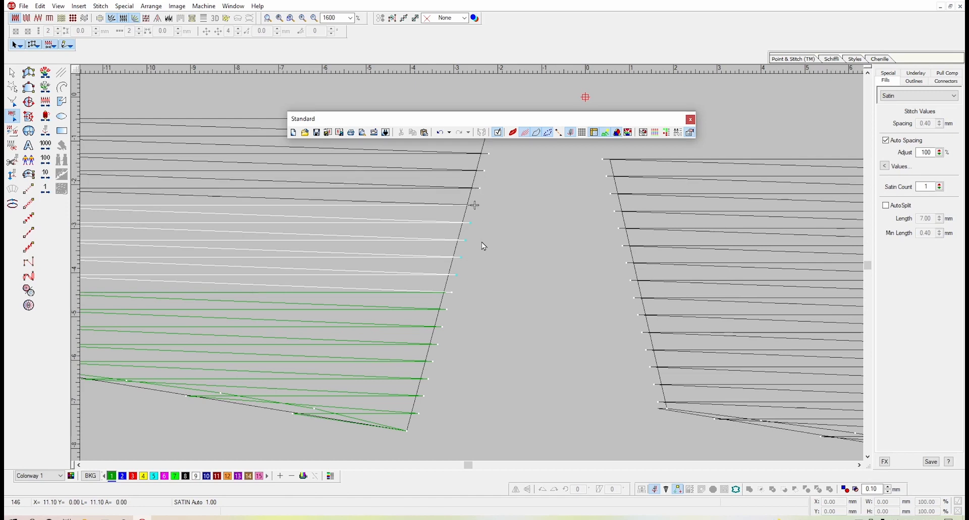
key(Left)
key(Left)
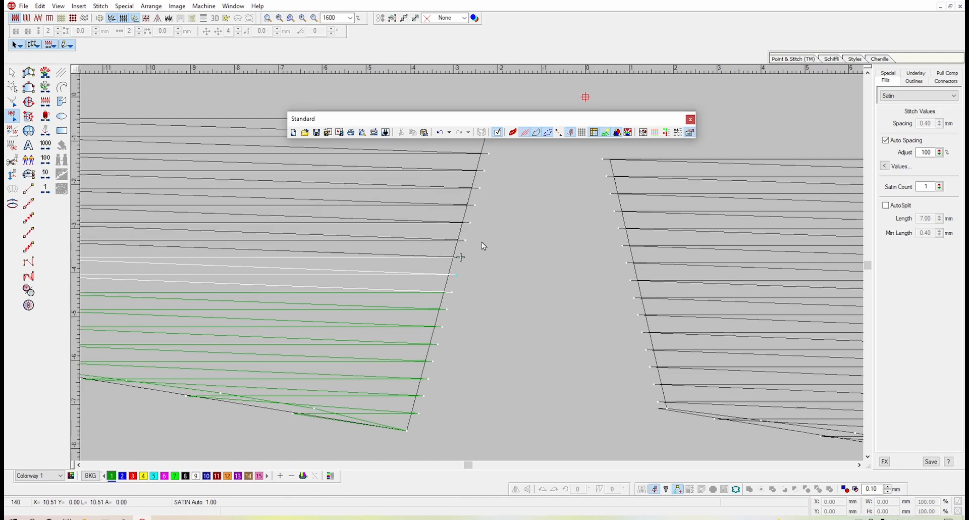
key(Right)
key(Right)
key(Right)
key(Right)
key(Right)
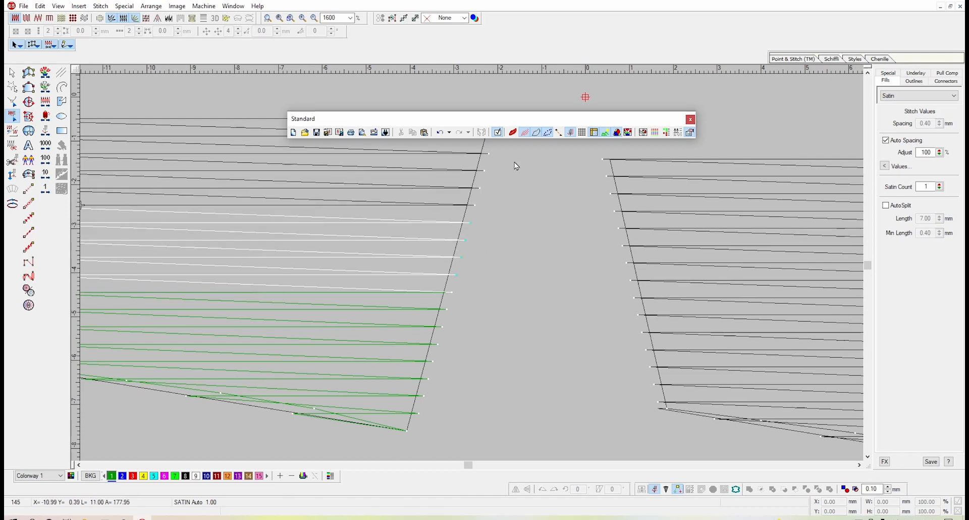
Turn off Selects and travel through the stitches above the selection and back without adding to it
scroll(488, 214, up, 2)
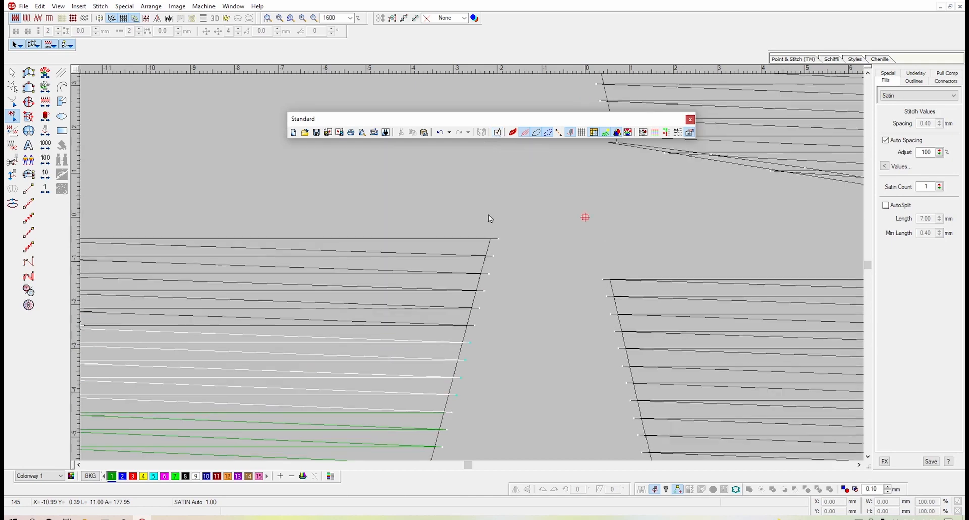
scroll(504, 193, down, 1)
key(Right)
key(Right)
key(Right)
key(Right)
key(Right)
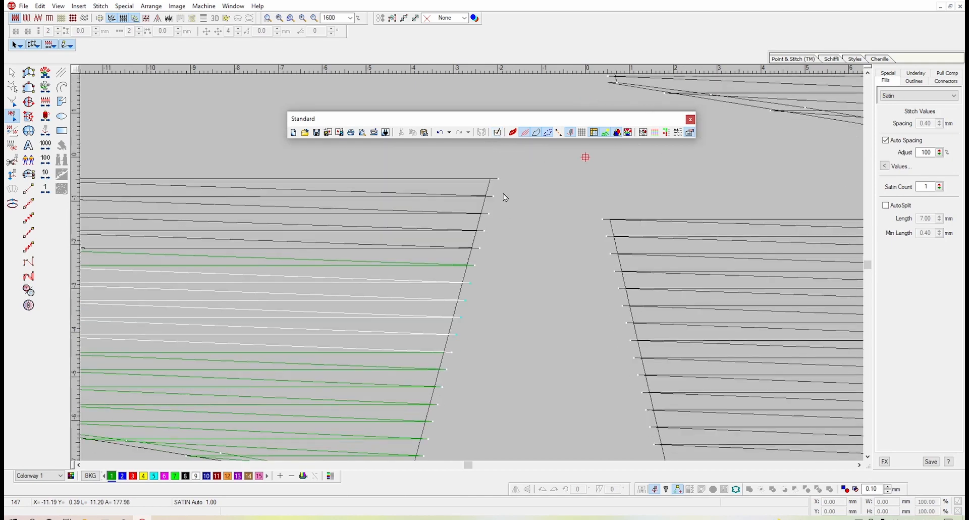
key(Left)
key(Left)
key(Left)
key(Left)
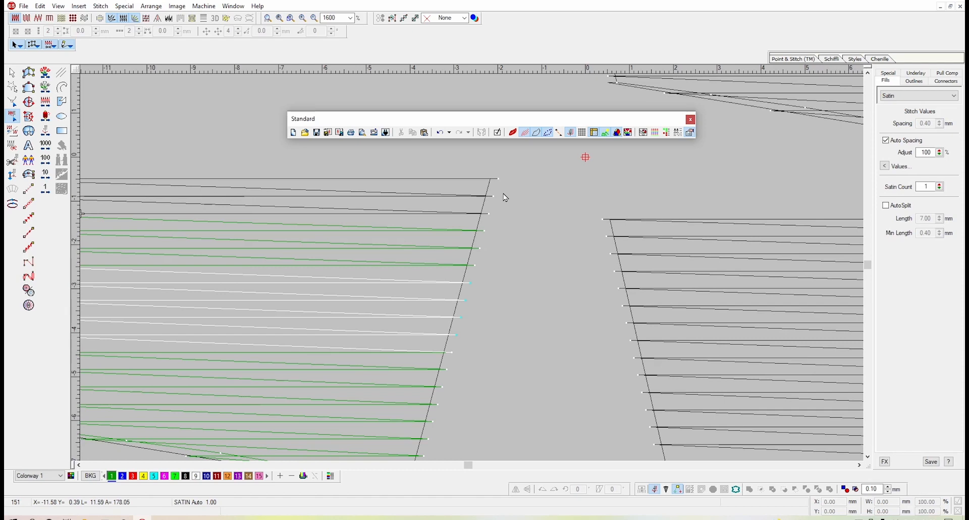
key(Left)
key(Left)
Turn on TrueView, toggle it off and on to compare the views, and hide the stitches to leave the outlines
key(shift+z)
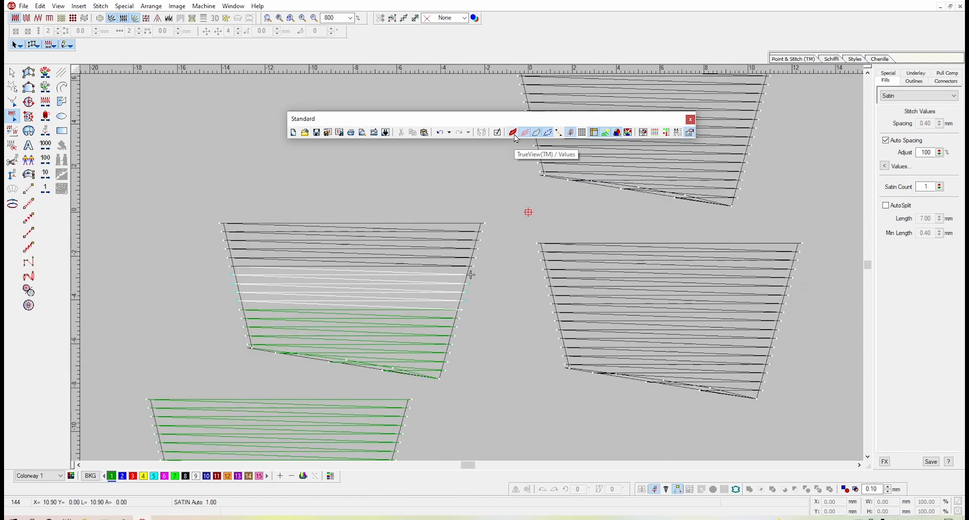
click(514, 134)
key(shift+z)
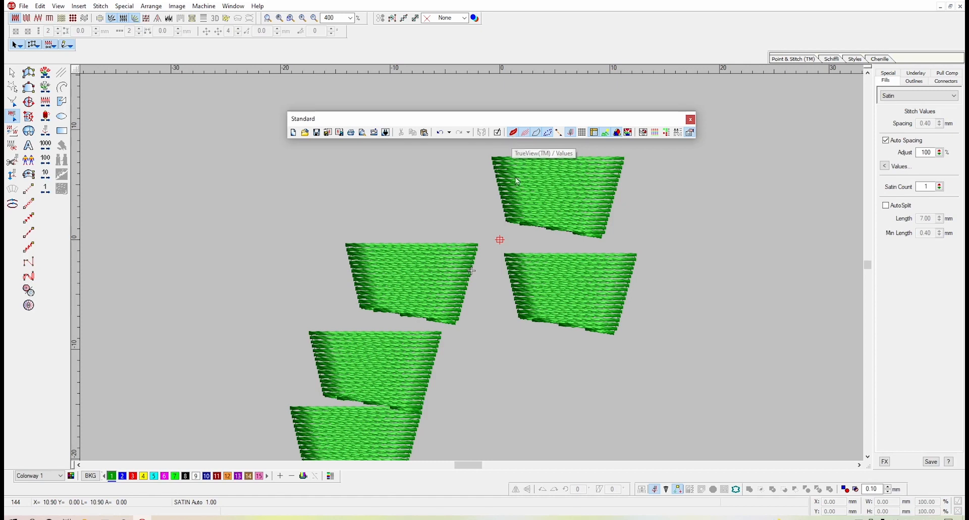
key(t)
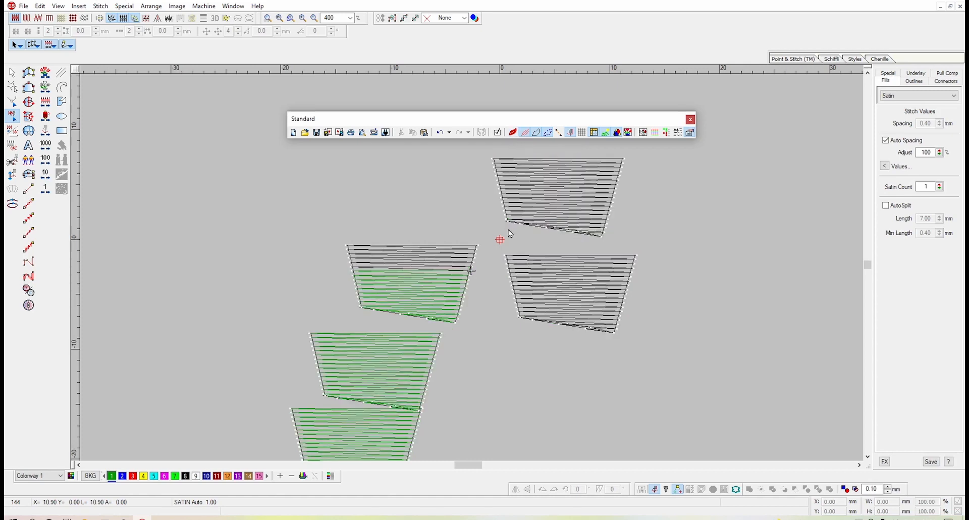
key(t)
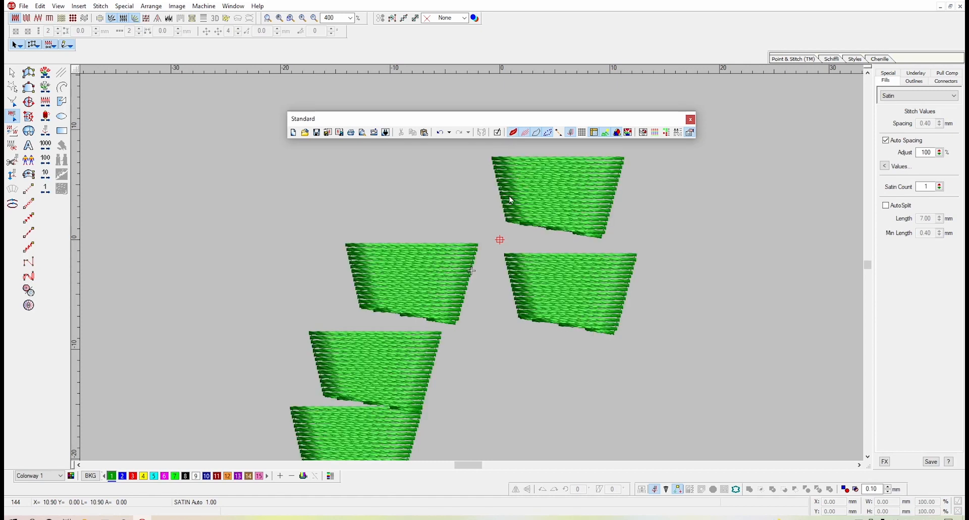
click(527, 136)
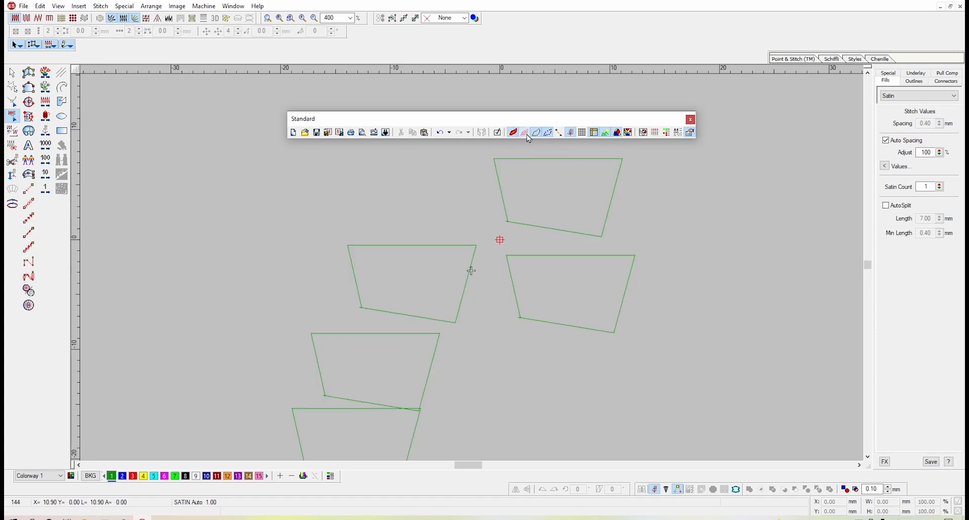
Toggle the stitch display on and off several times to compare stitches with bare outlines, leaving the stitches shown
click(527, 135)
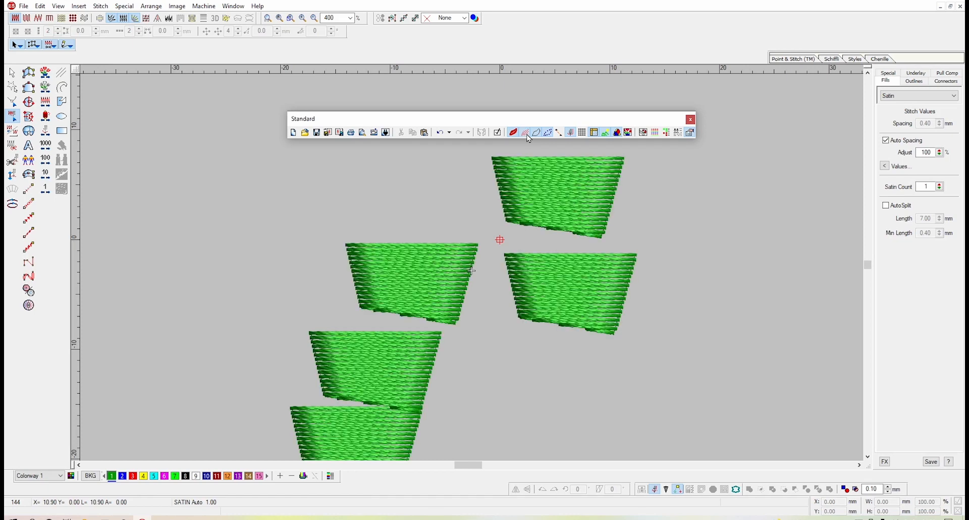
click(528, 135)
click(528, 135)
click(528, 136)
click(528, 135)
click(528, 135)
click(528, 136)
key(s)
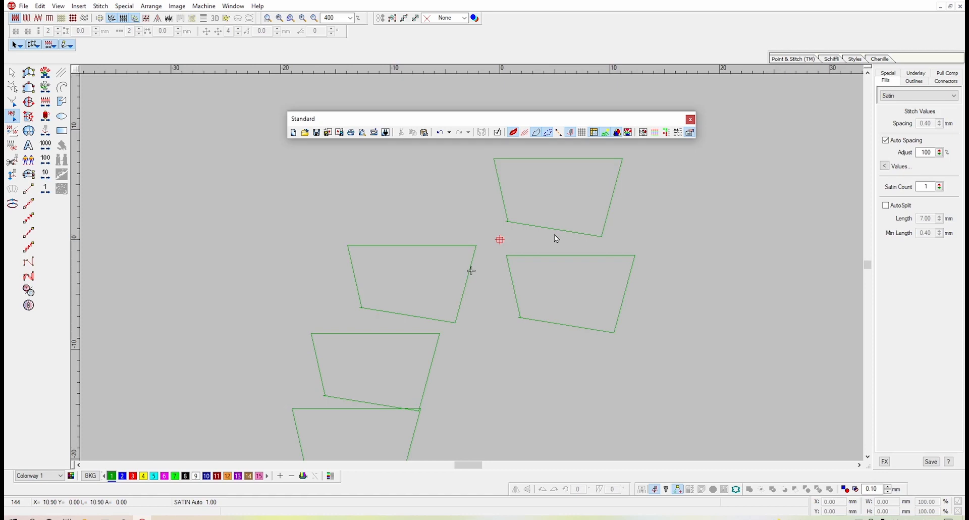
key(s)
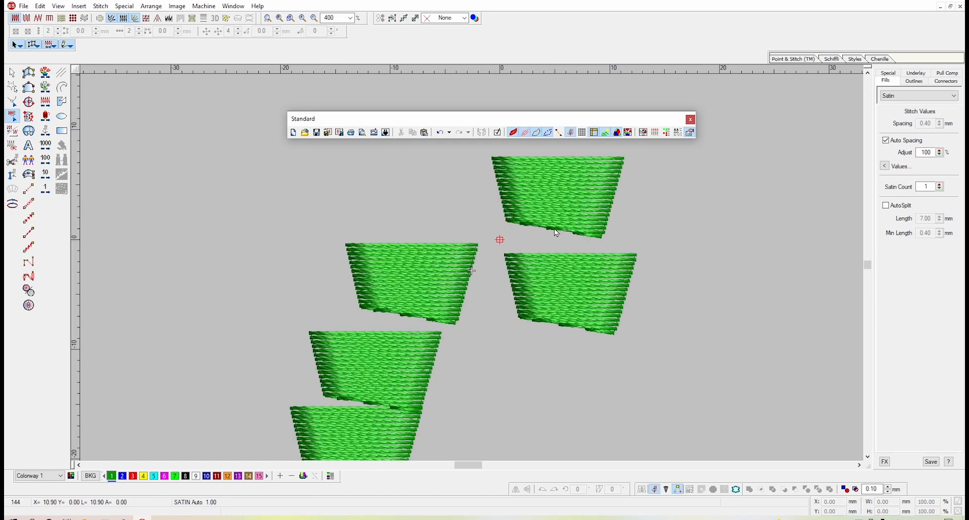
Hide the shape outlines and toggle TrueView off, on and off again to compare the plain and rendered stitches
click(537, 135)
key(z)
key(t)
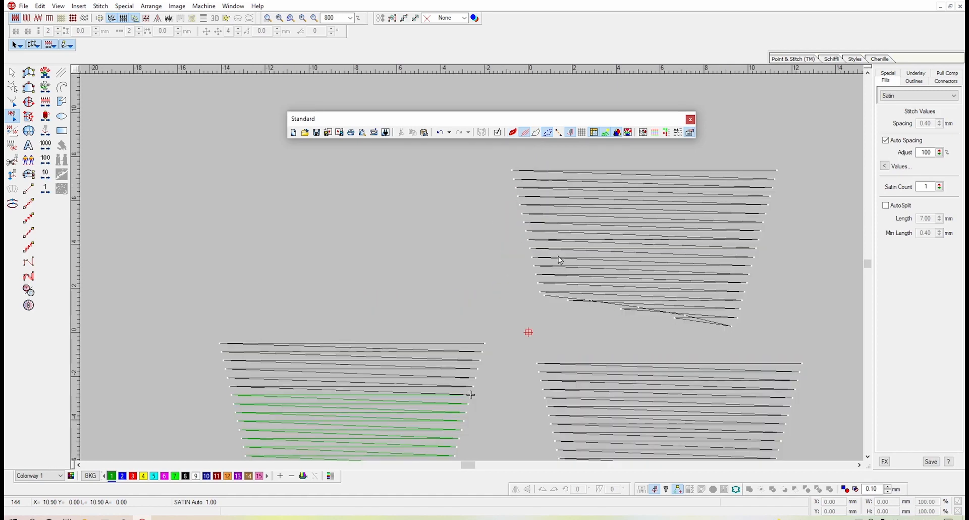
key(t)
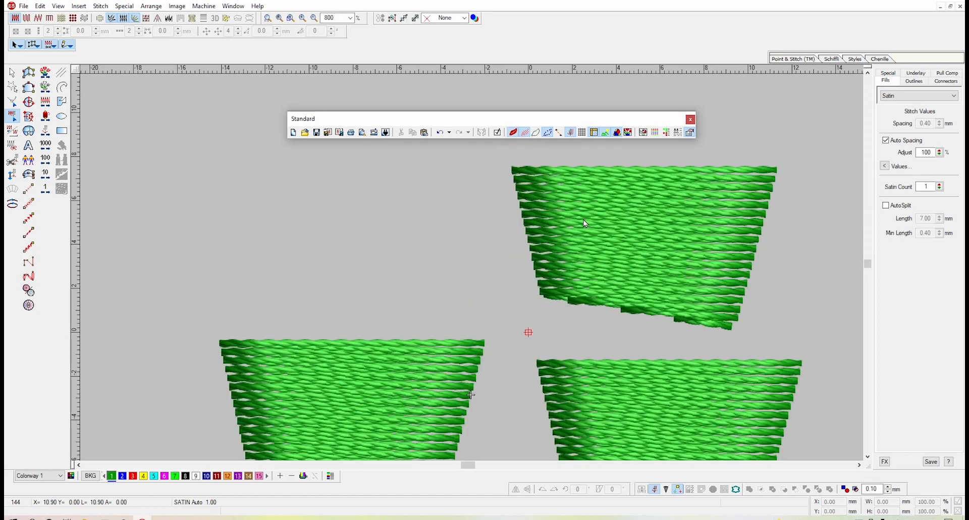
key(t)
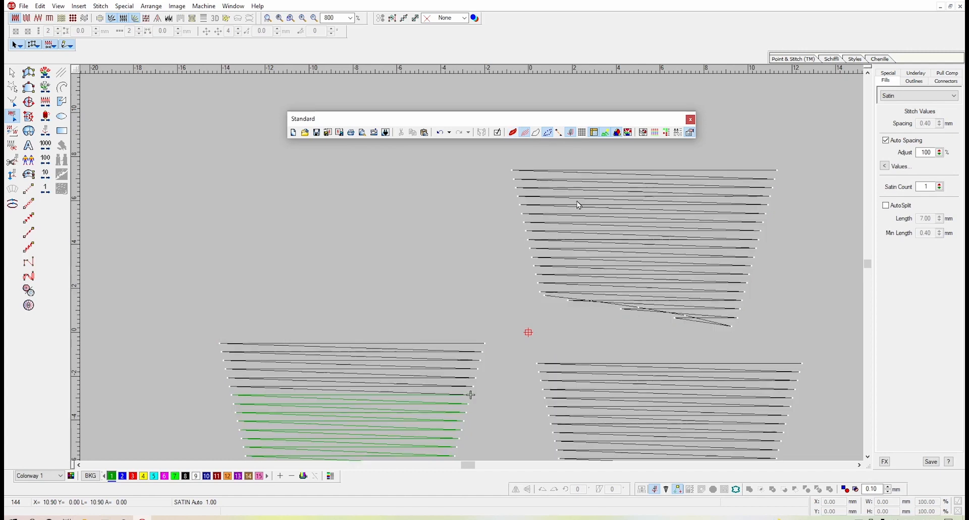
Show the shape outlines again, and hide and restore the stitch points along the shape edges
click(536, 133)
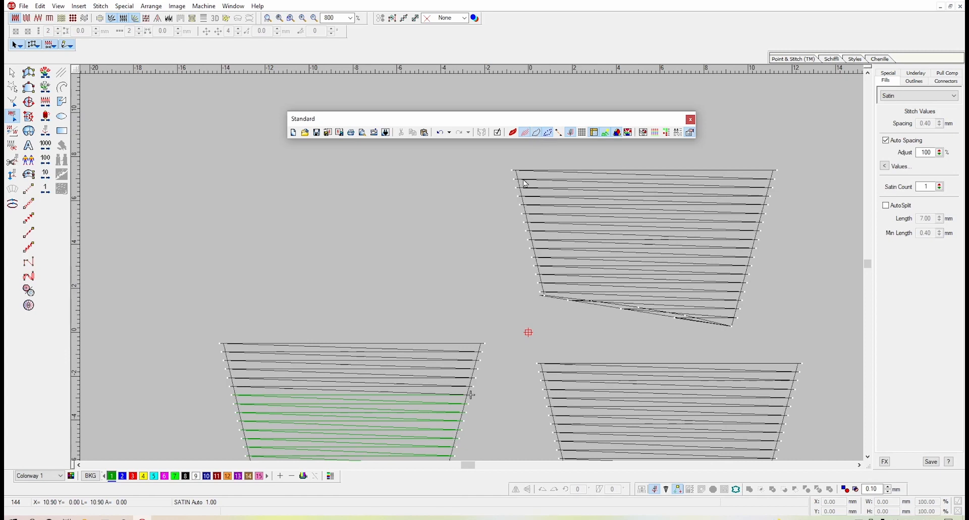
click(548, 135)
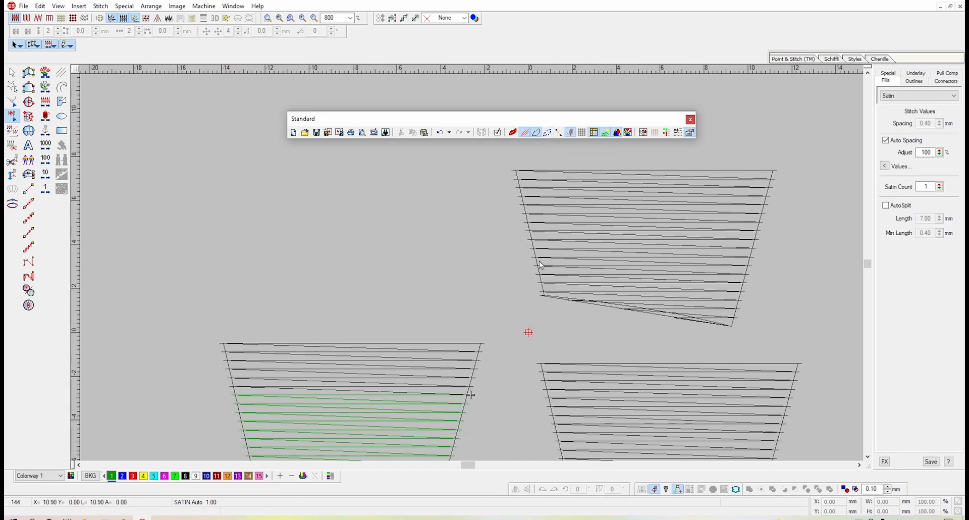
click(548, 133)
key(shift+z)
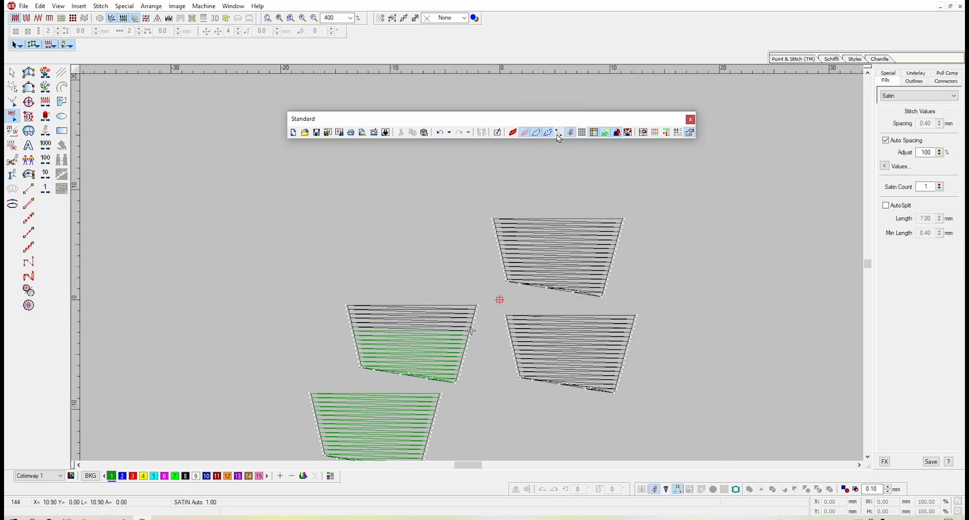
key(Escape)
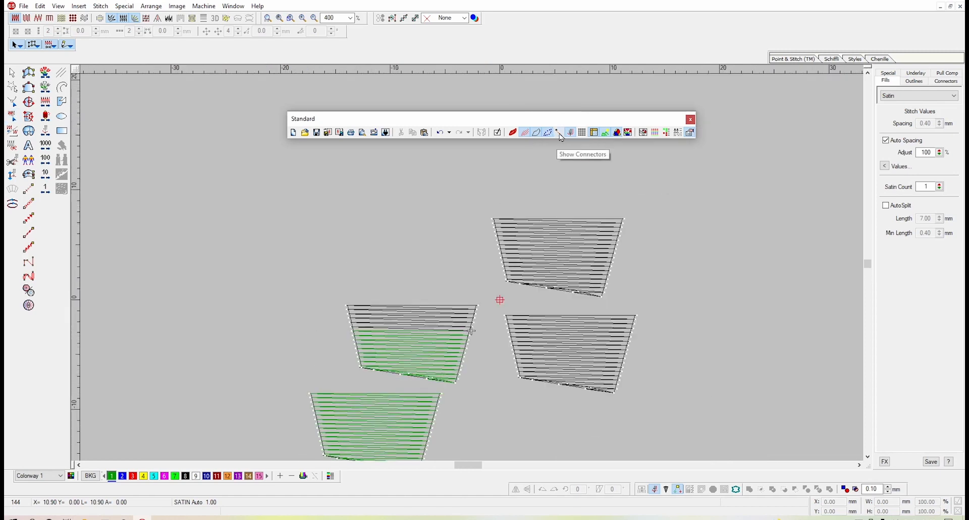
Show the connectors and move the topmost satin shape up and left, above the gap between the two shapes below it
click(560, 133)
drag(578, 280, 498, 257)
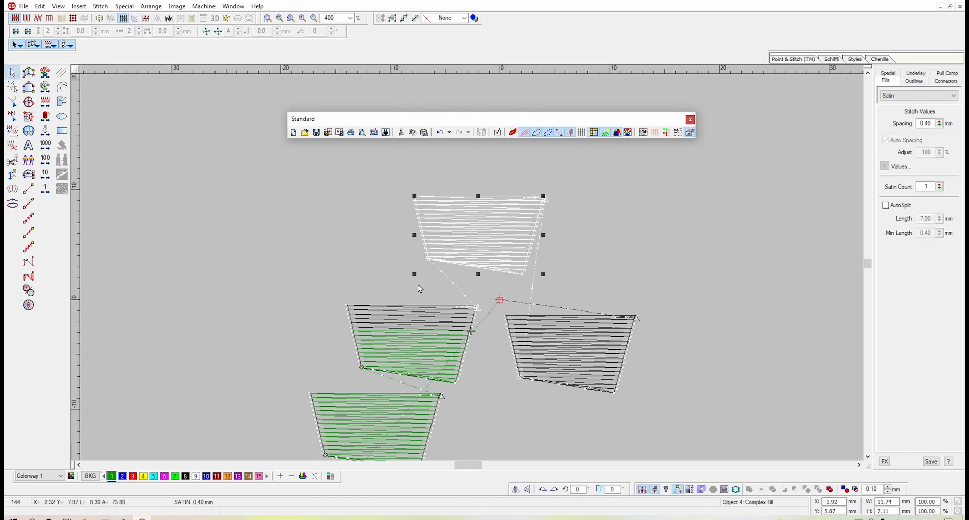
Examine the connector and its tie stitches beside the origin with TrueView on and off, and with connectors hidden and shown
key(z)
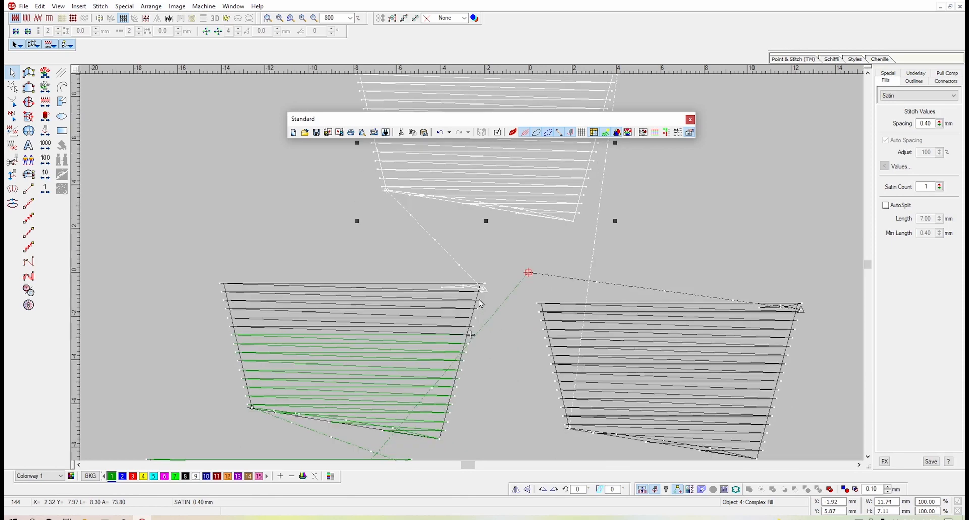
scroll(484, 353, down, 2)
key(z)
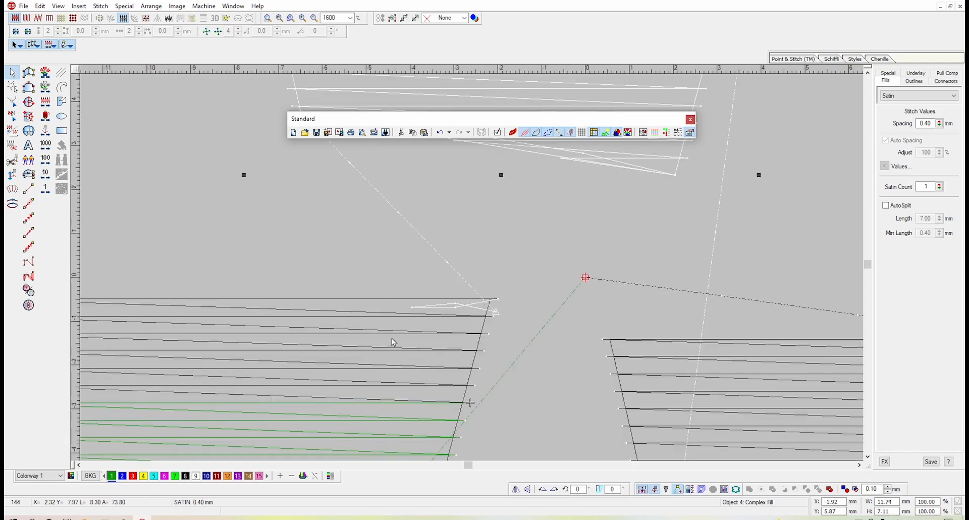
key(t)
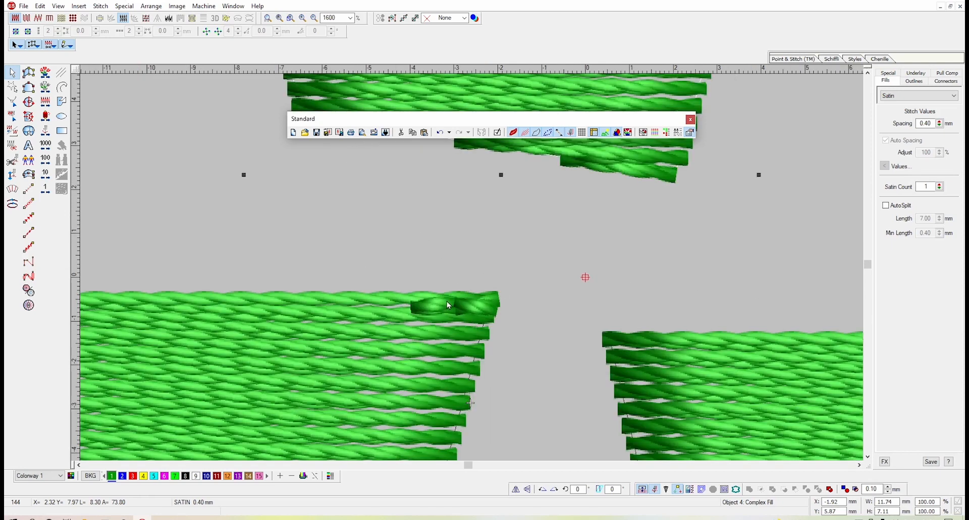
key(t)
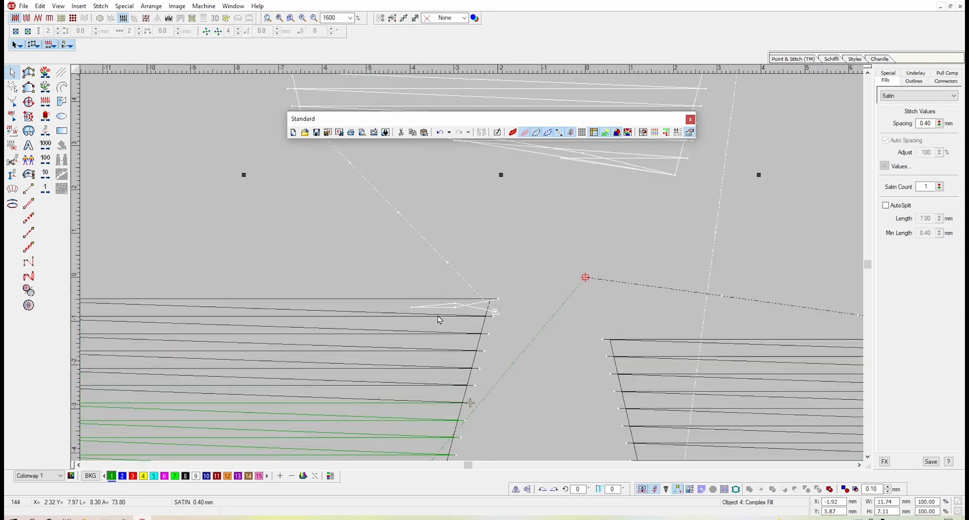
click(559, 134)
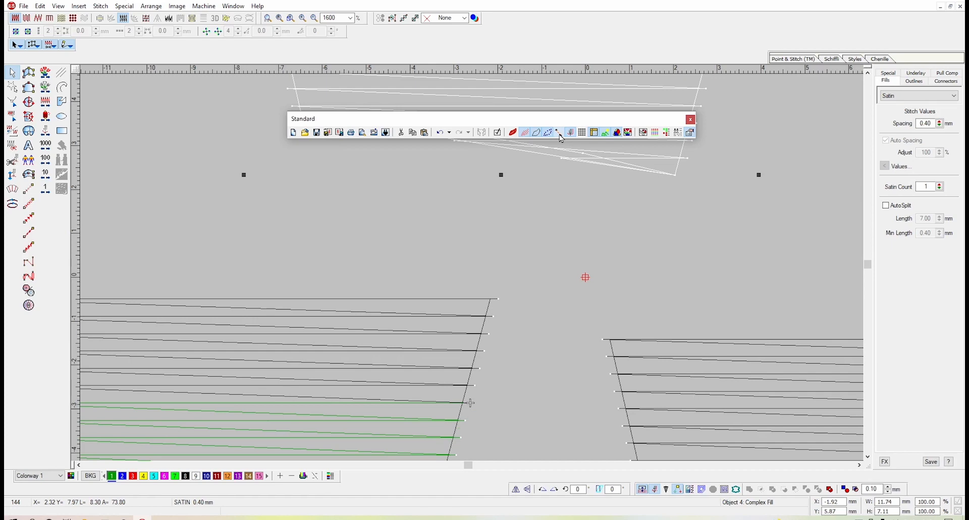
click(559, 134)
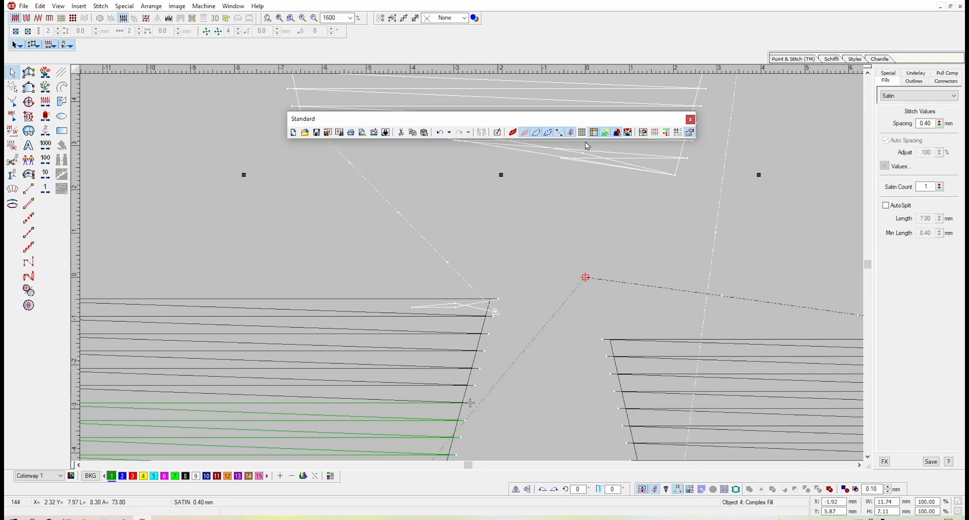
key(shift+z)
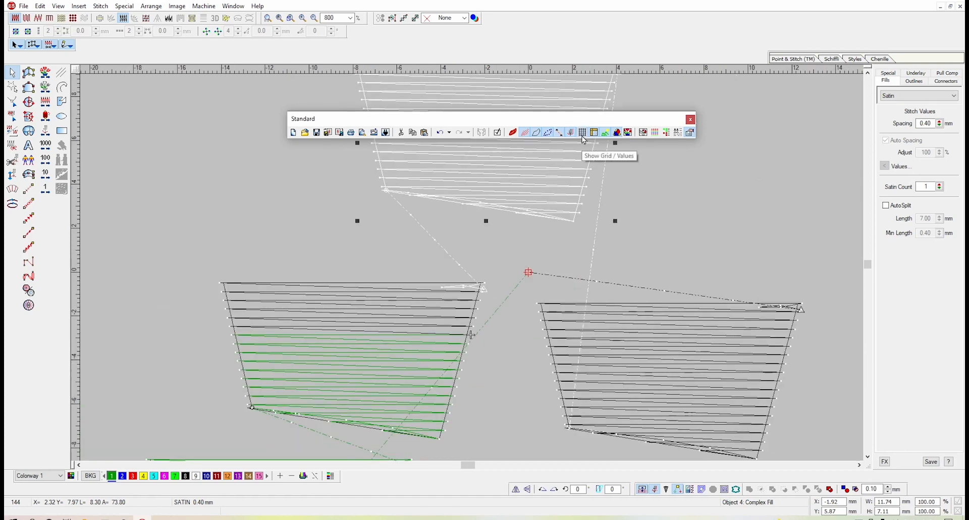
Display the grid over the design and toggle it off and on repeatedly, leaving it hidden
click(583, 139)
key(shift+z)
key(shift+z)
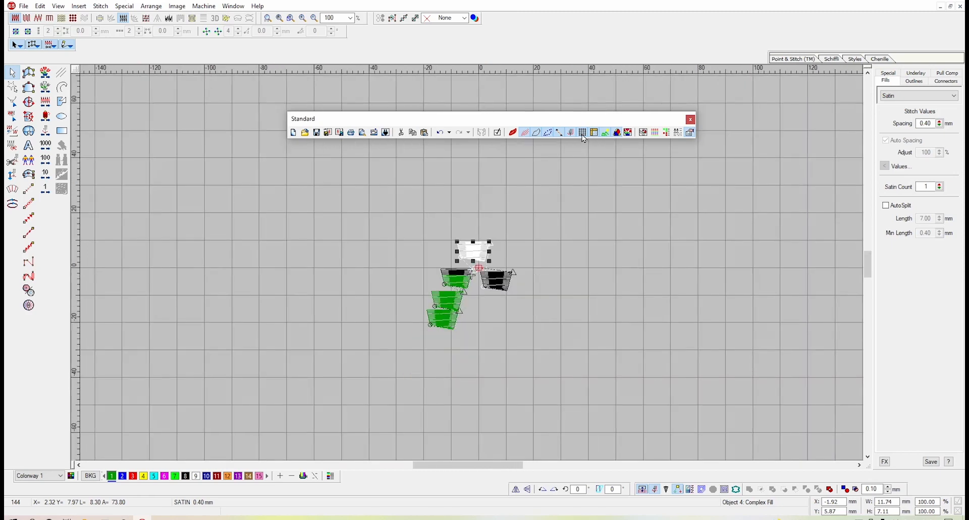
key(z)
key(shift+z)
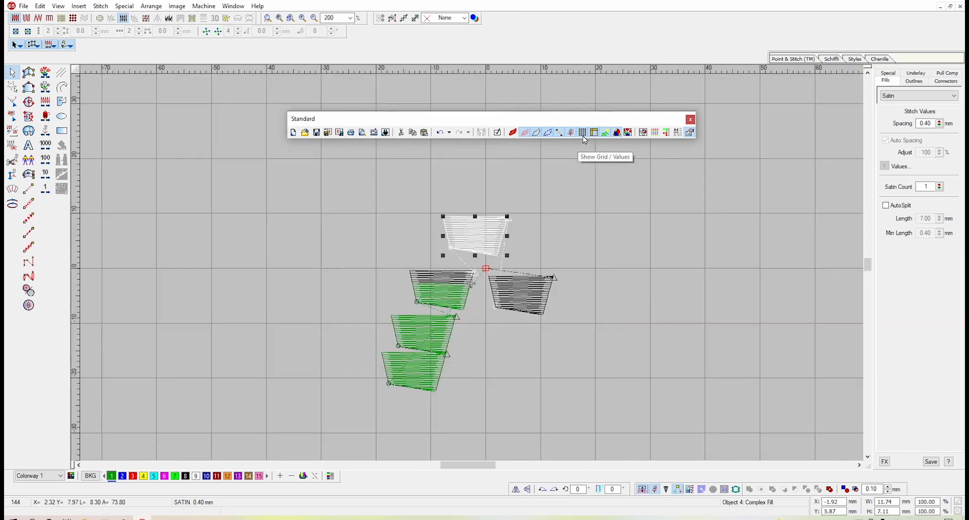
click(583, 134)
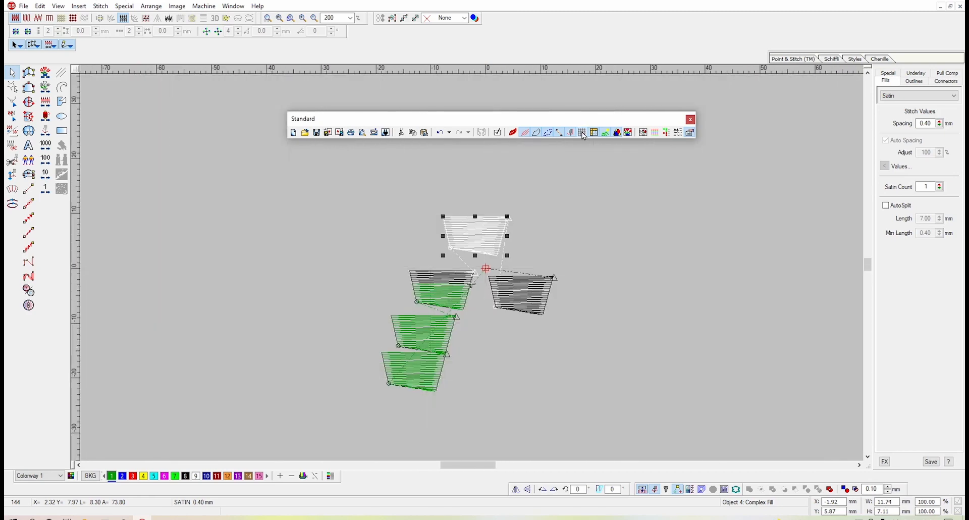
click(582, 133)
click(582, 132)
click(583, 132)
click(582, 133)
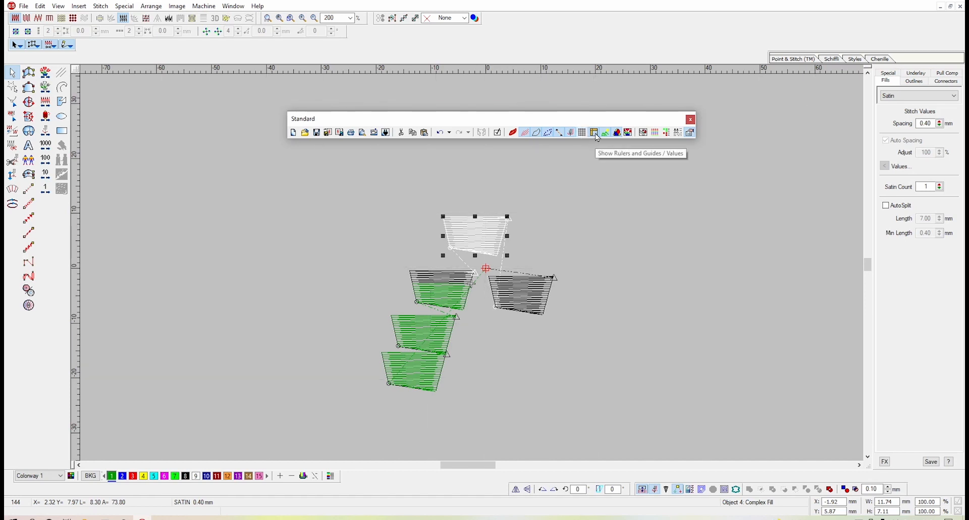
Toggle the rulers and guides off and on, and briefly show and hide the grid
click(595, 133)
click(595, 133)
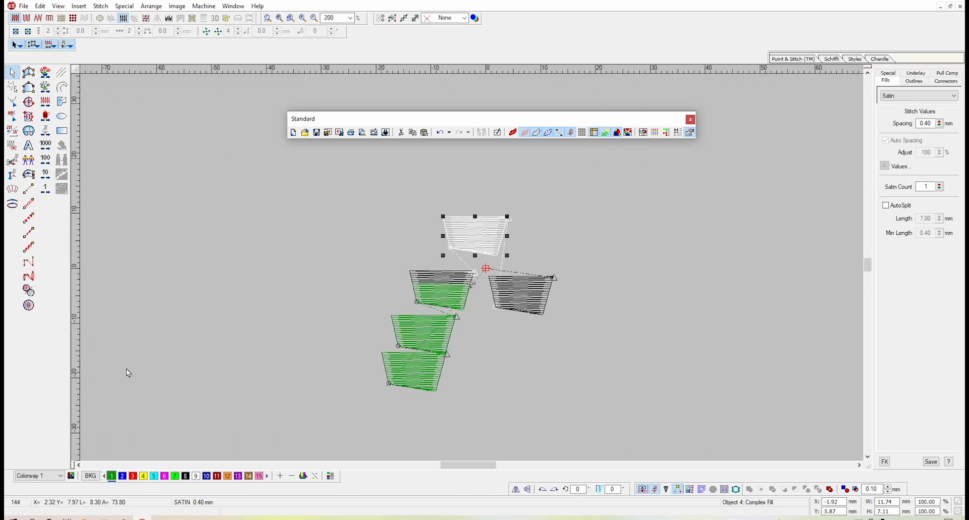
click(582, 132)
click(582, 132)
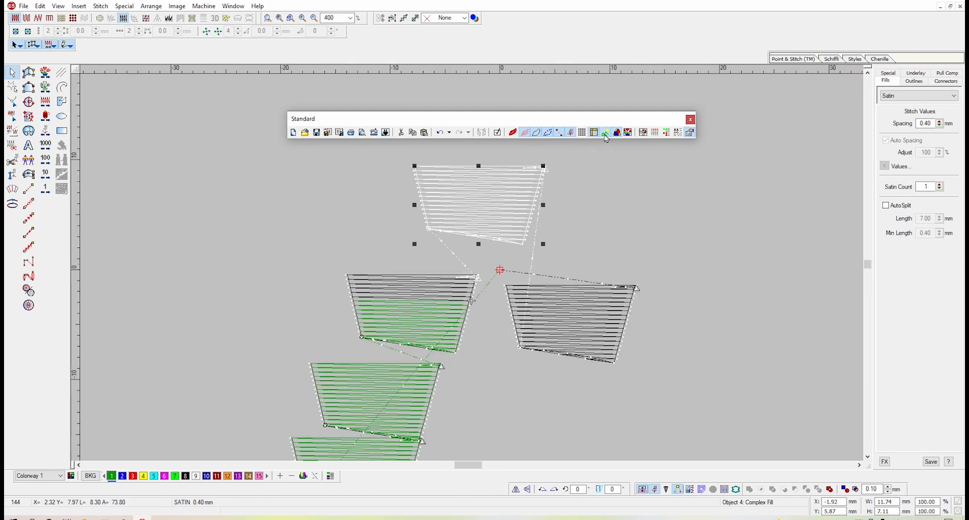
Draw a vector rectangle about 9.2 mm wide and 5.8 mm high beside the top shape, and move it slightly closer to that shape
click(599, 215)
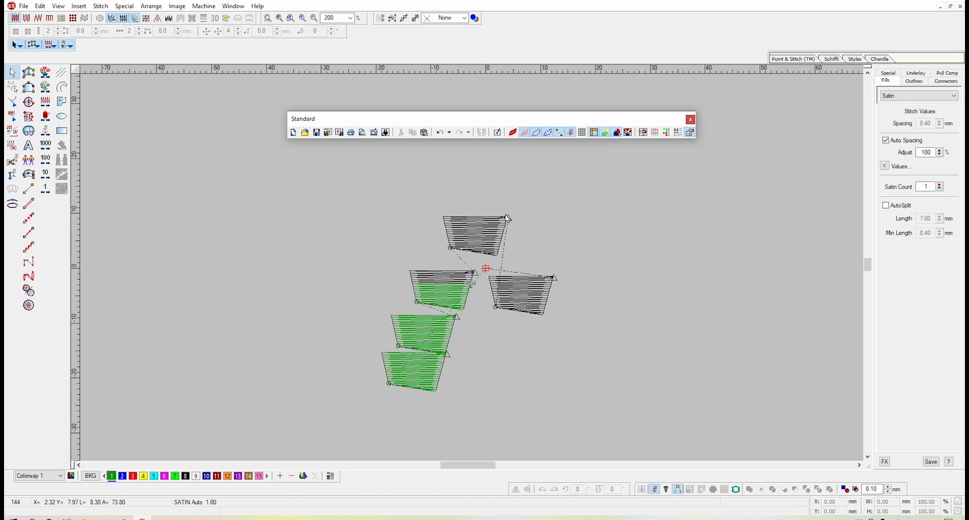
key(z)
scroll(556, 225, up, 1)
scroll(552, 196, down, 1)
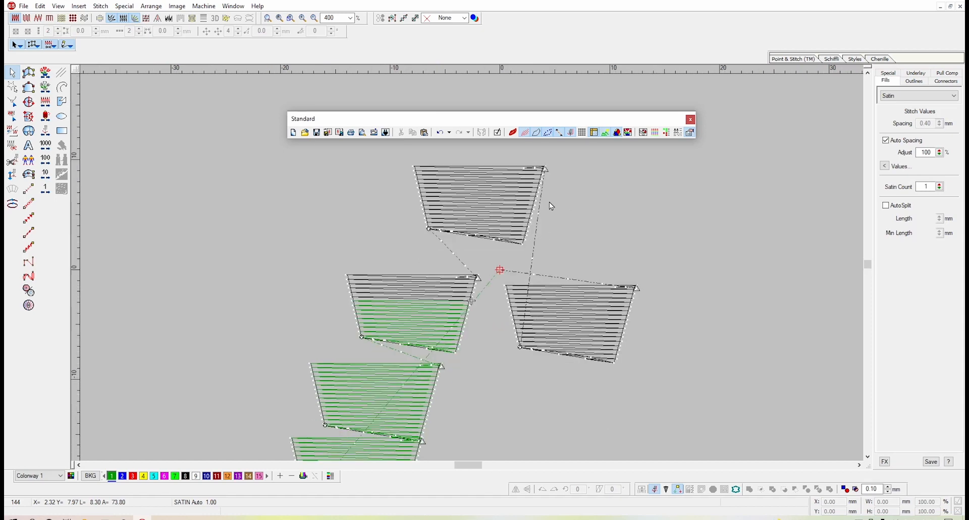
click(619, 134)
click(61, 131)
drag(588, 173, 658, 268)
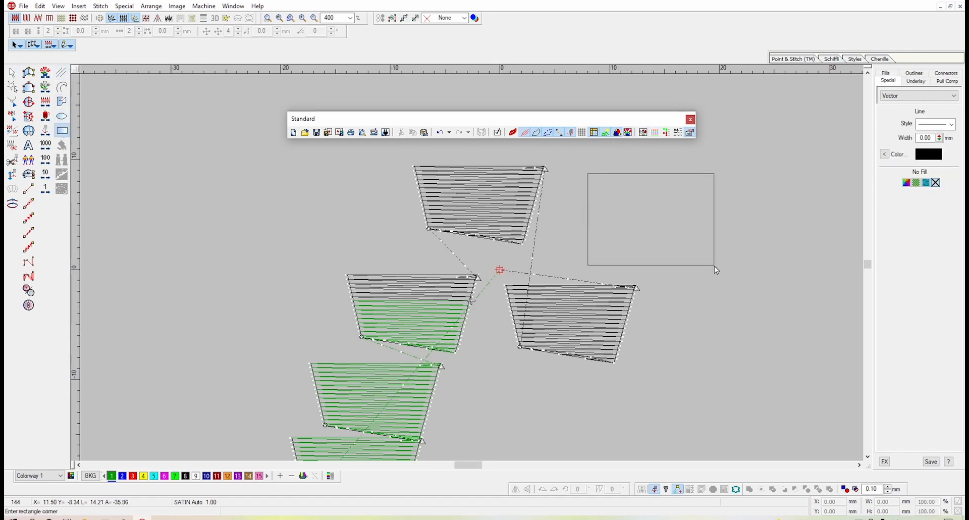
click(689, 237)
key(Escape)
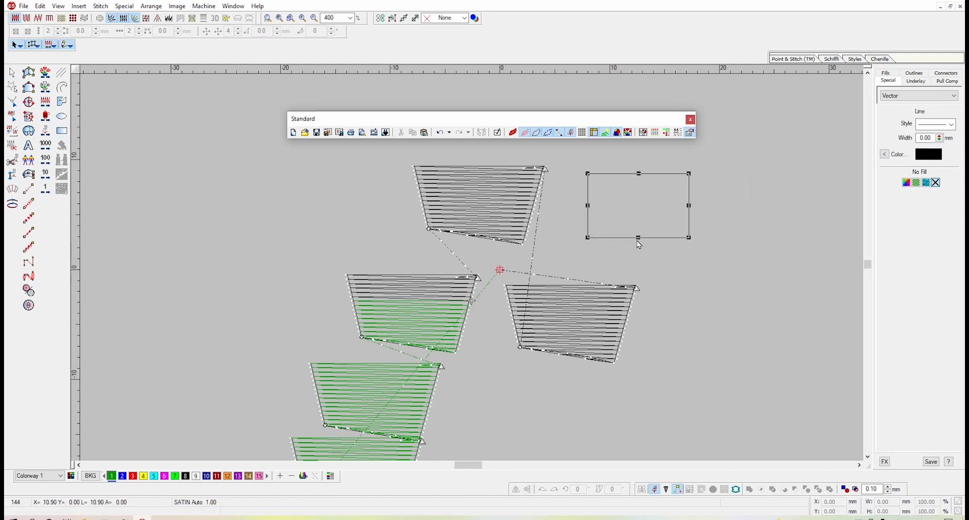
drag(638, 238, 604, 244)
Hide the vector rectangle from the workspace and display it again
key(z)
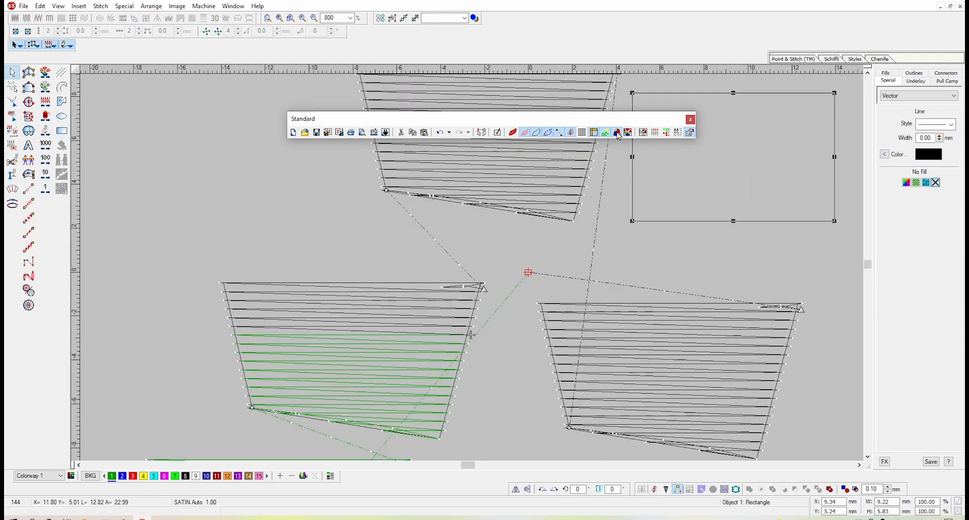
key(Delete)
key(shift+z)
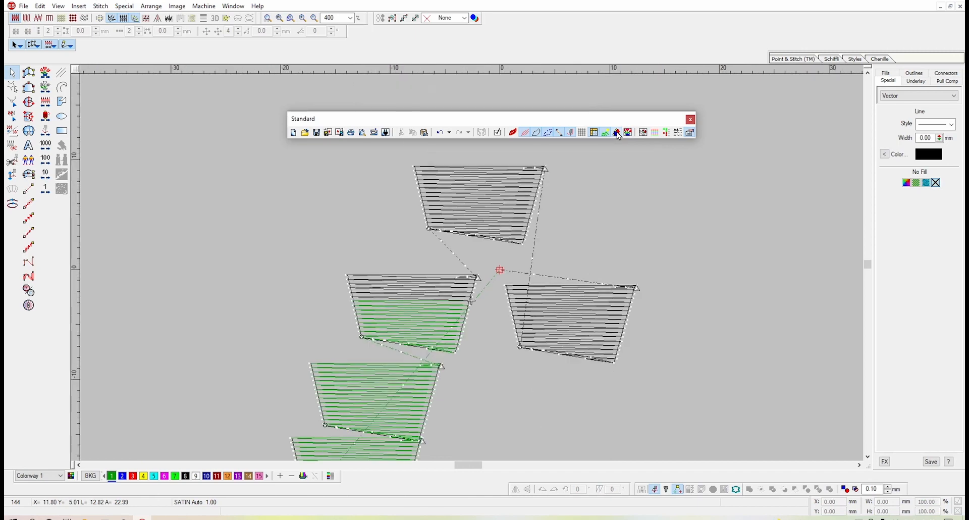
click(617, 132)
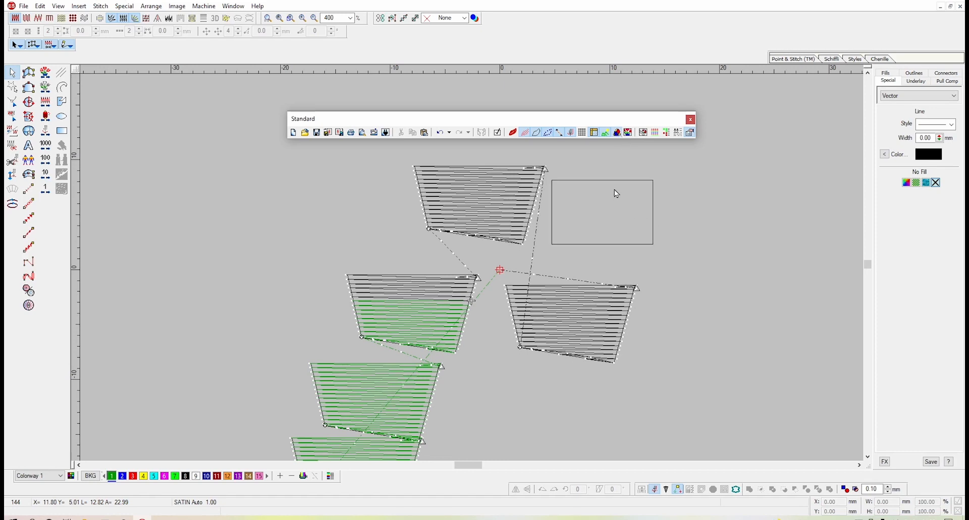
click(628, 133)
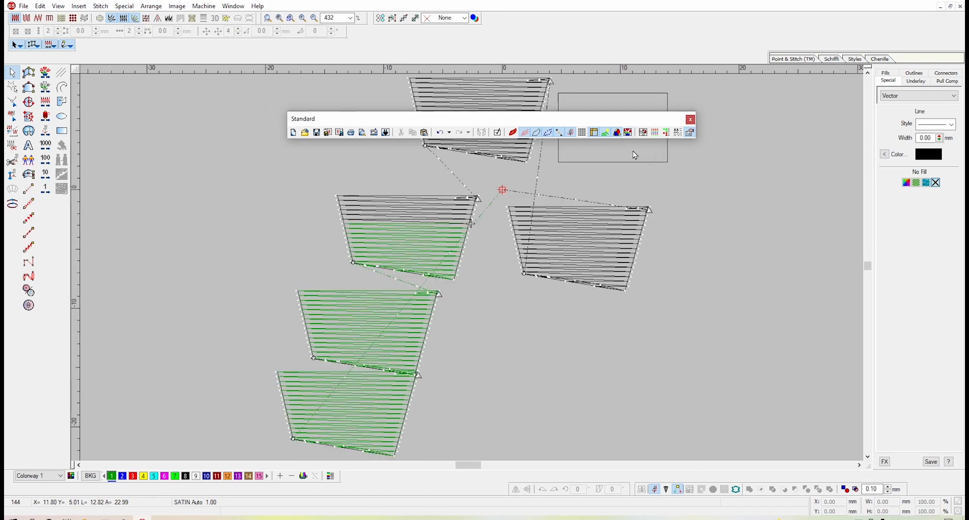
Select the satin shape just left of the origin and move it to the right and slightly down
scroll(485, 250, up, 4)
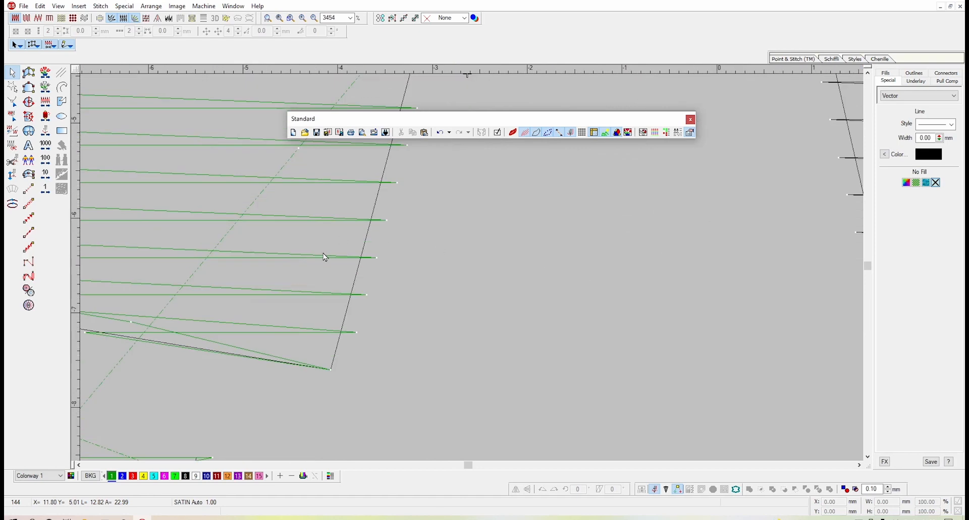
click(346, 237)
scroll(548, 278, up, 2)
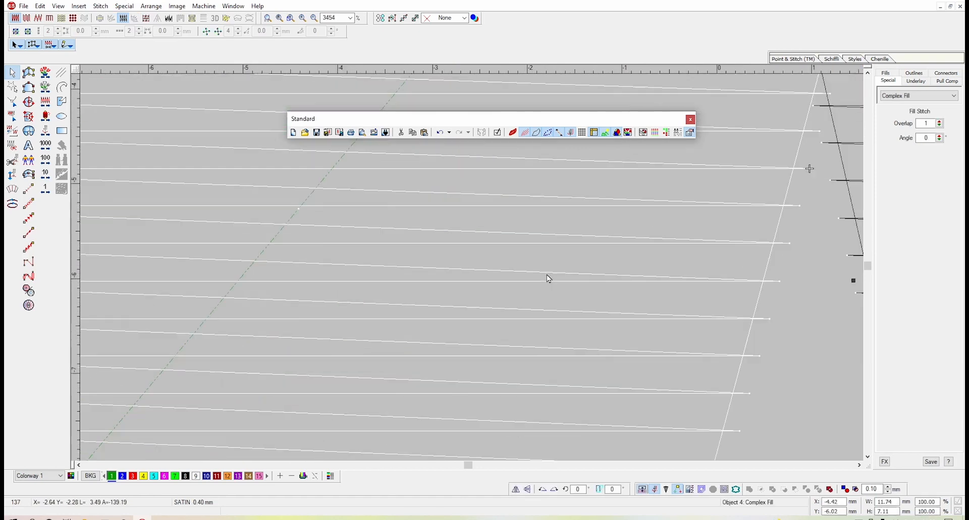
scroll(508, 276, down, 4)
scroll(580, 282, down, 10)
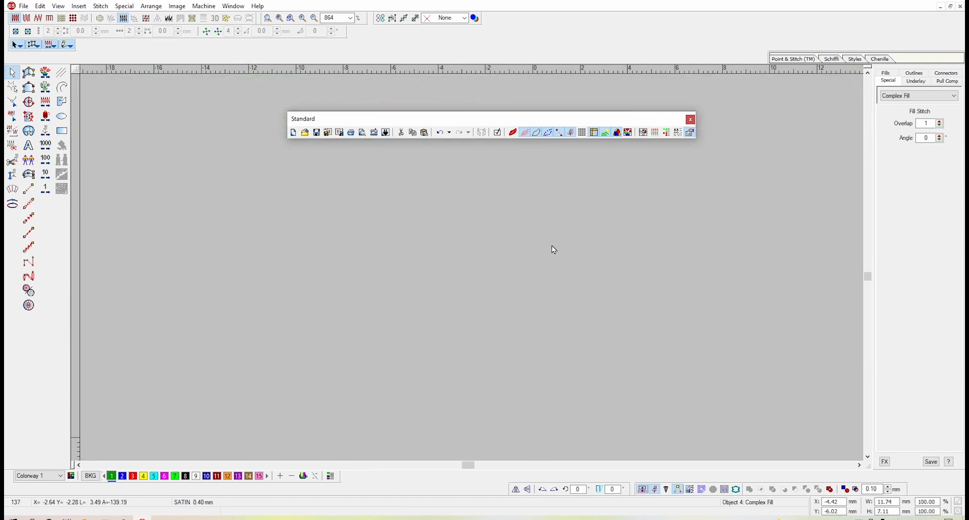
Open the Overview window, enlarge it and use its Zoom Box to zoom the workspace onto the second-lowest green shape
scroll(453, 243, down, 15)
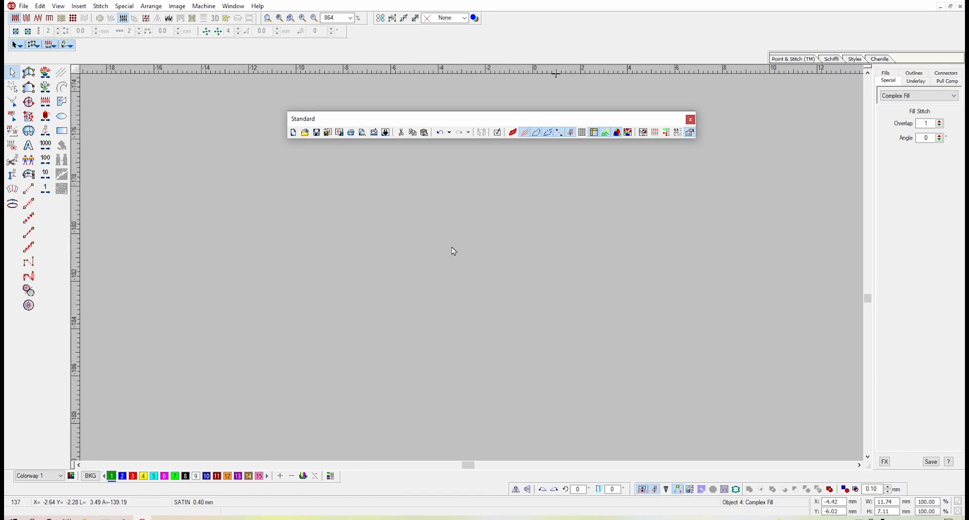
click(628, 132)
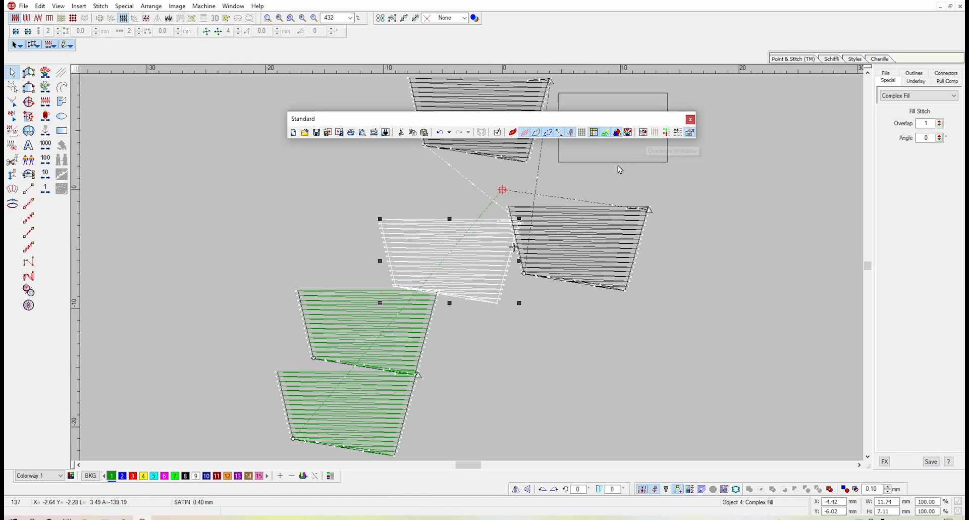
click(643, 133)
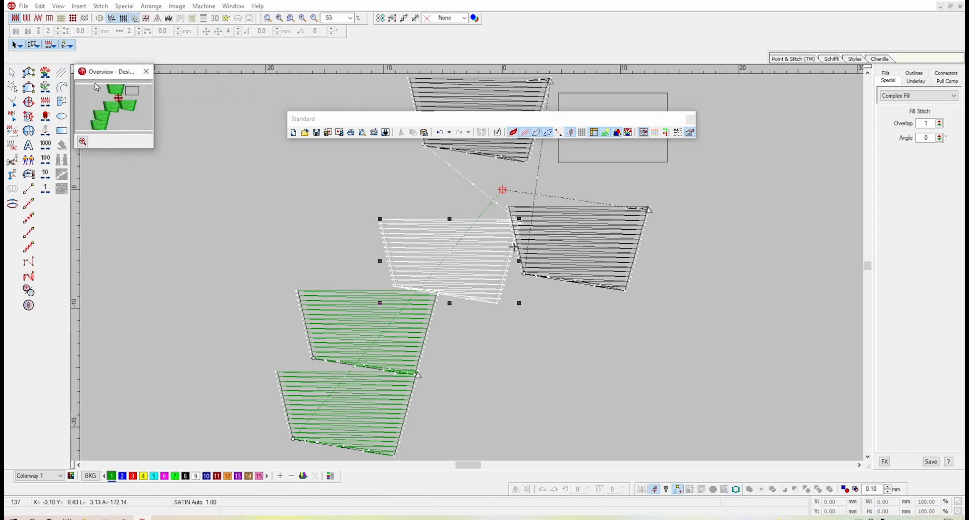
drag(154, 148, 490, 356)
click(82, 350)
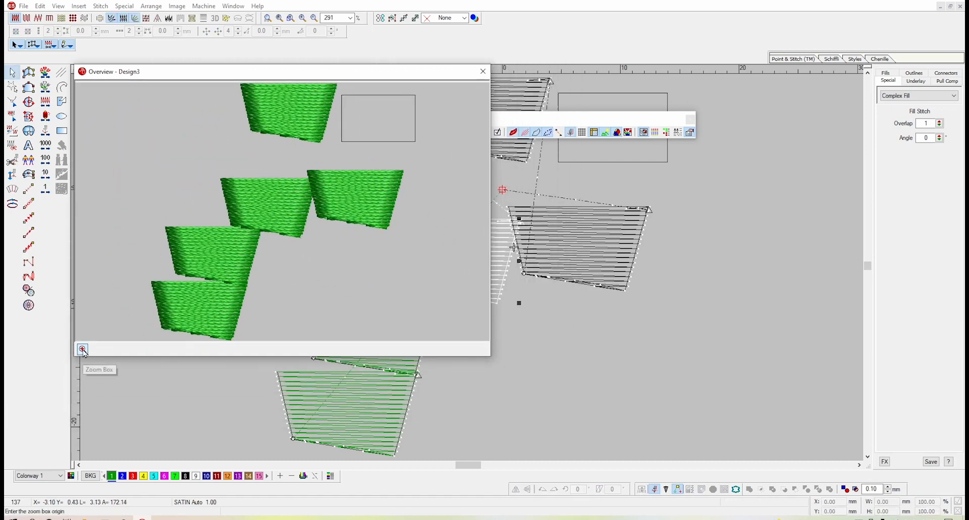
click(82, 349)
drag(268, 135, 205, 254)
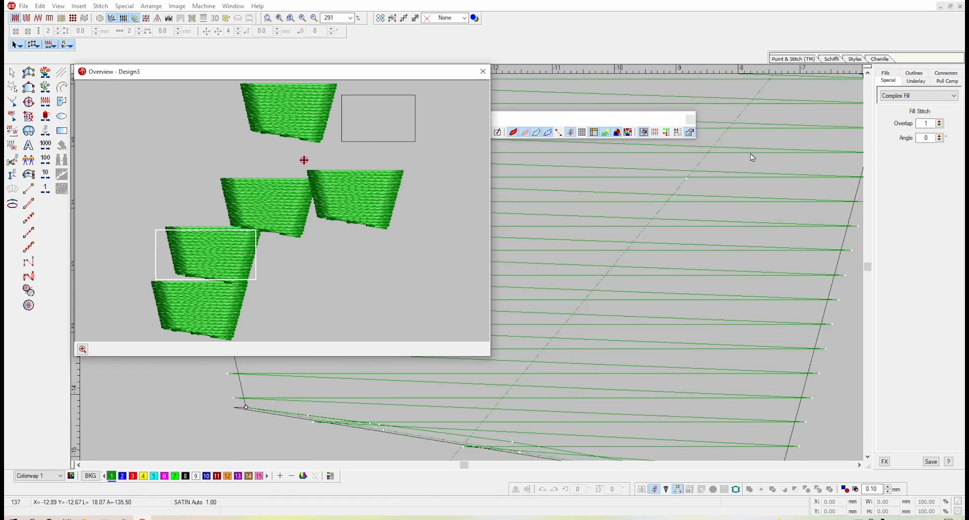
Shrink the Overview window, shift its zoomed area to the two middle shapes, close it and zoom the workspace back out
drag(399, 80, 358, 75)
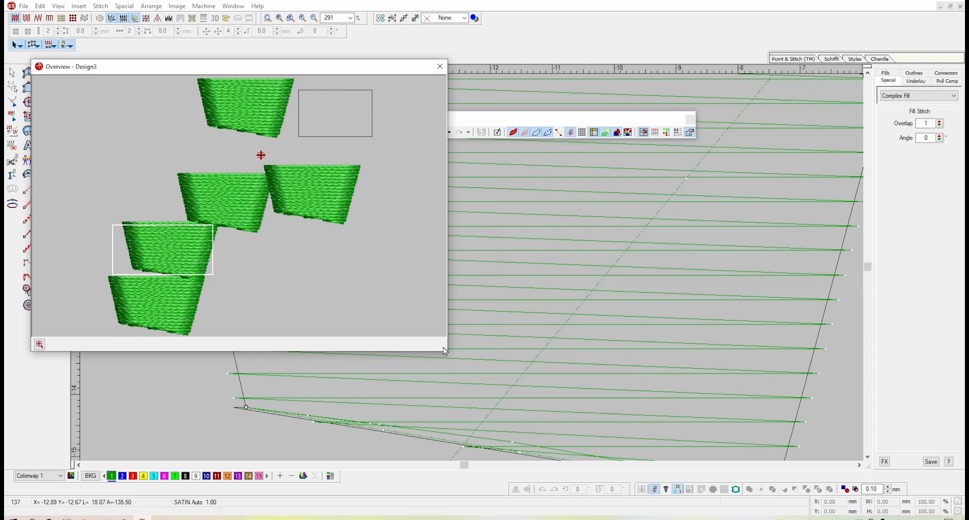
drag(446, 352, 276, 187)
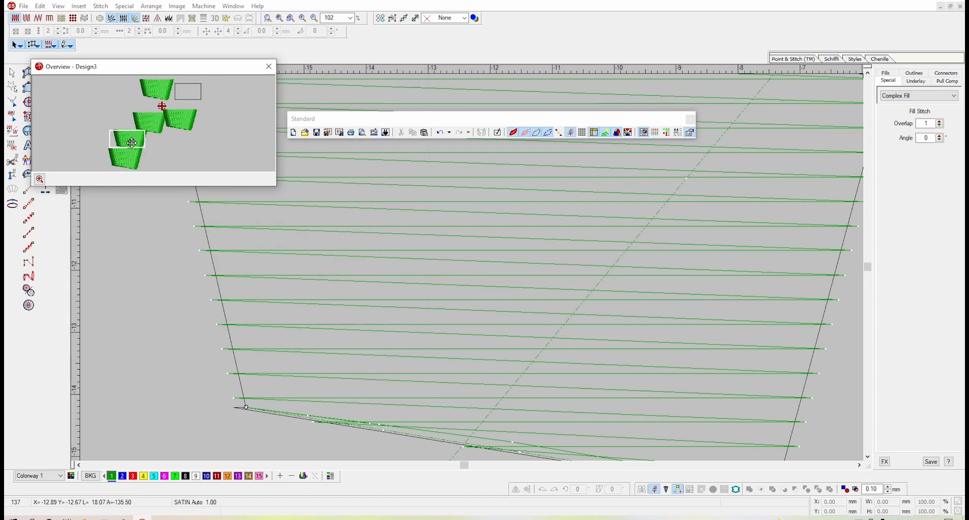
drag(138, 141, 170, 125)
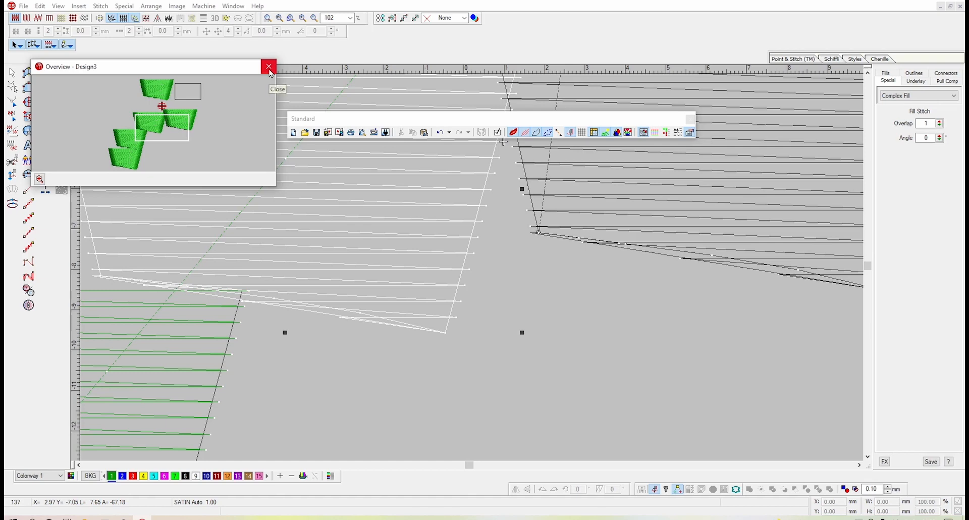
click(269, 69)
key(shift+z)
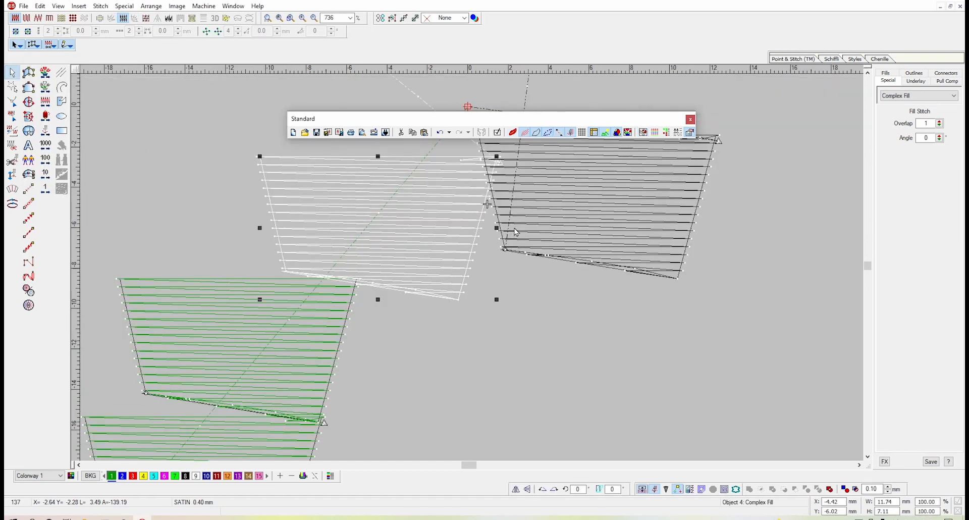
Open the Stitch List, enlarge it, look through the stitches from the last to the first, and close it
click(656, 134)
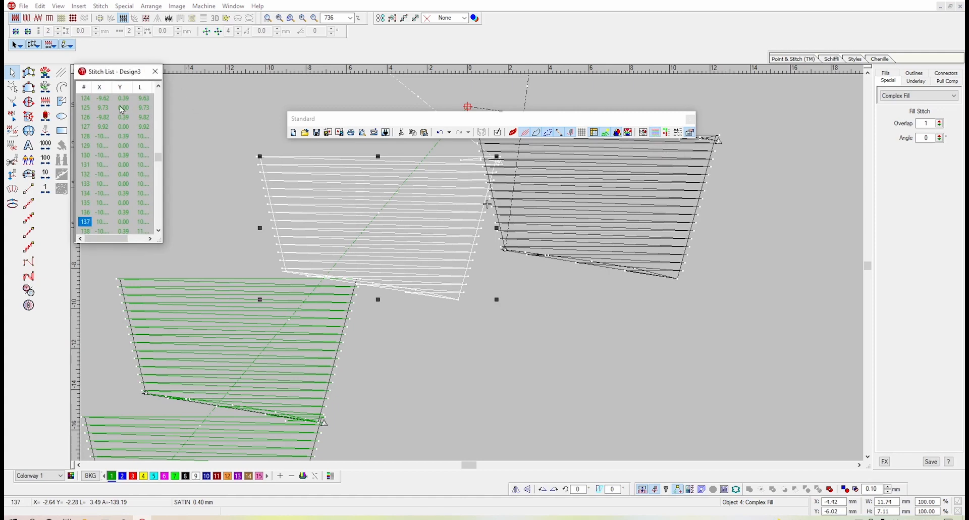
drag(162, 239, 486, 242)
drag(285, 246, 286, 459)
scroll(167, 281, down, 7)
scroll(170, 274, down, 10)
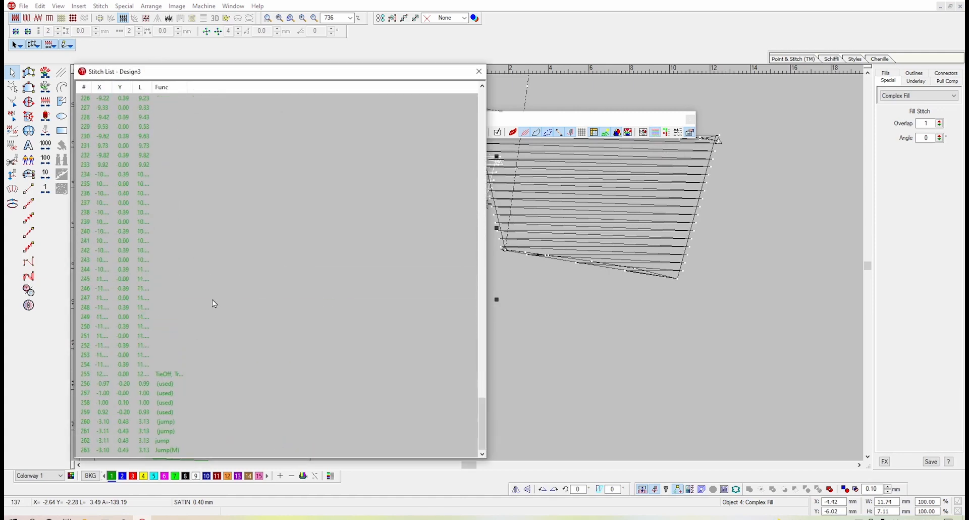
scroll(210, 276, up, 20)
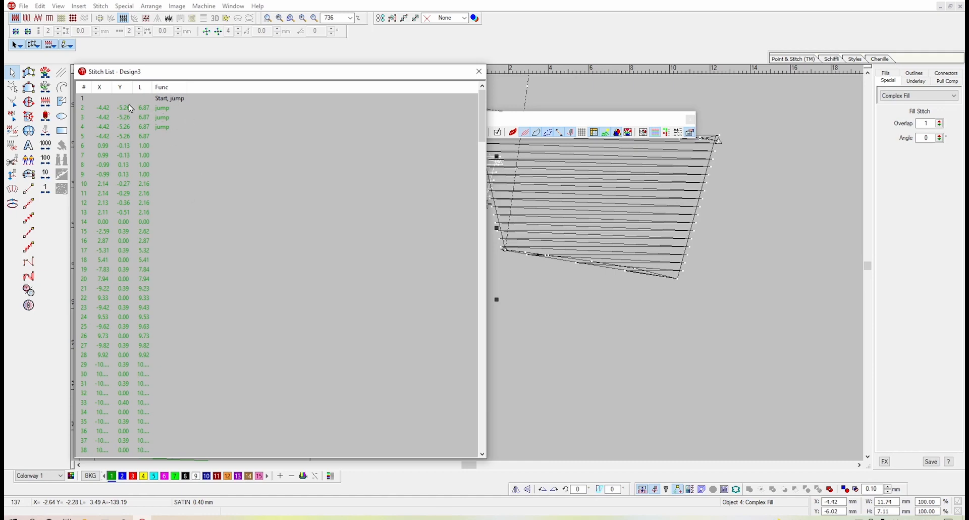
click(479, 71)
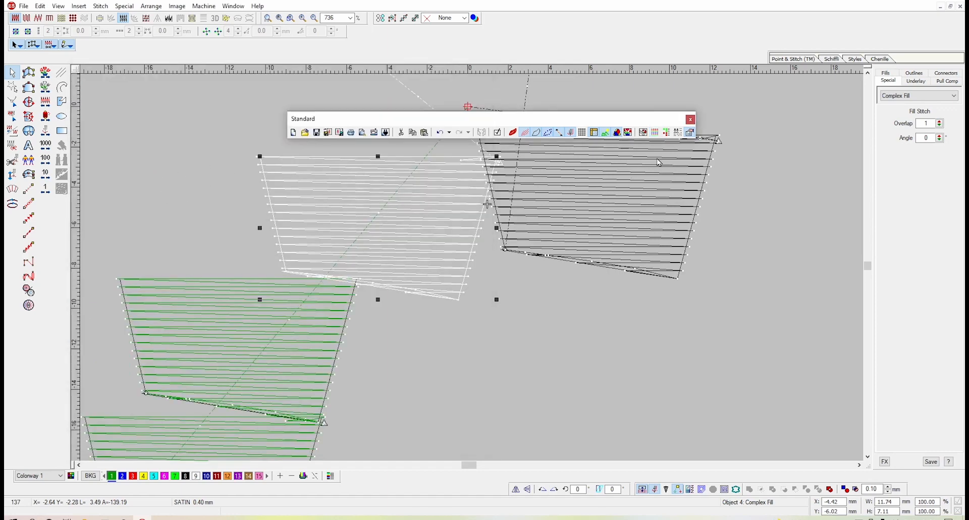
Show the object list with object types and stitch counts, toggling it off and on and leaving it displayed
click(666, 132)
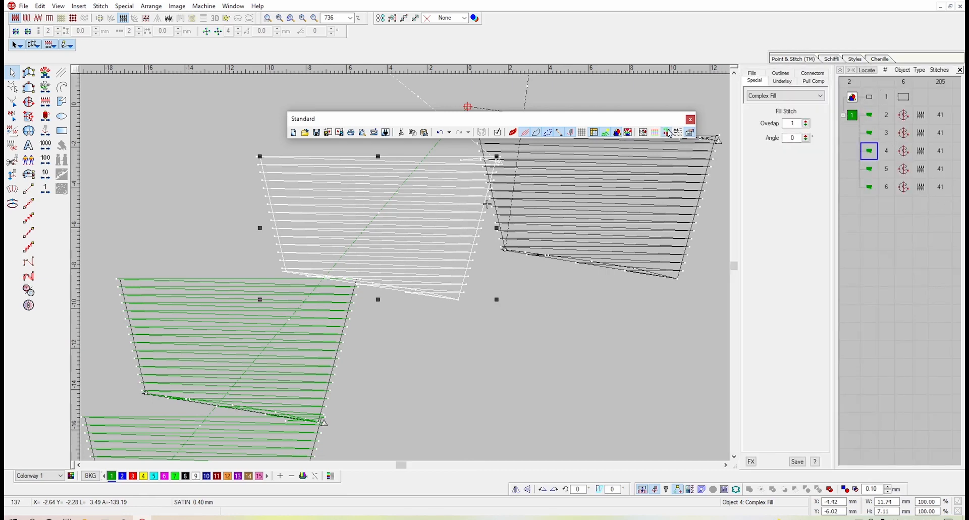
key(shift+l)
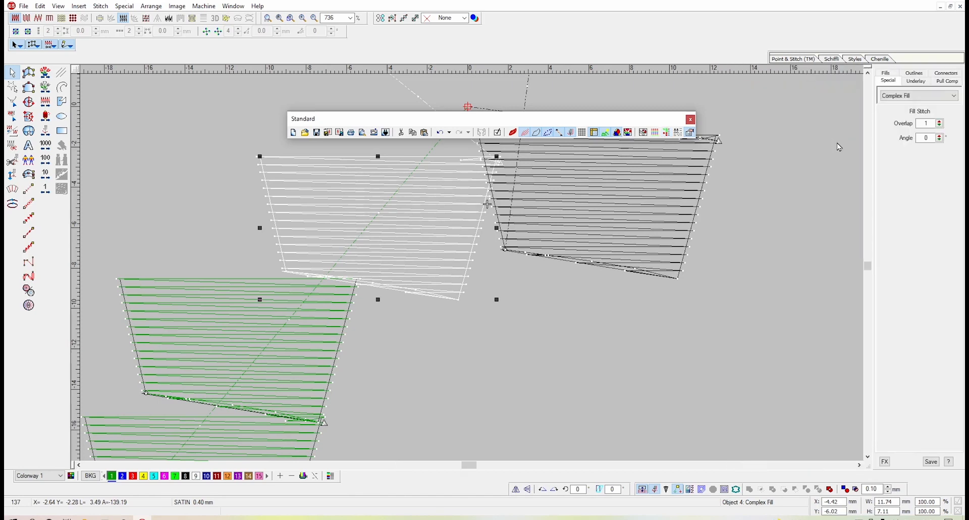
key(shift+l)
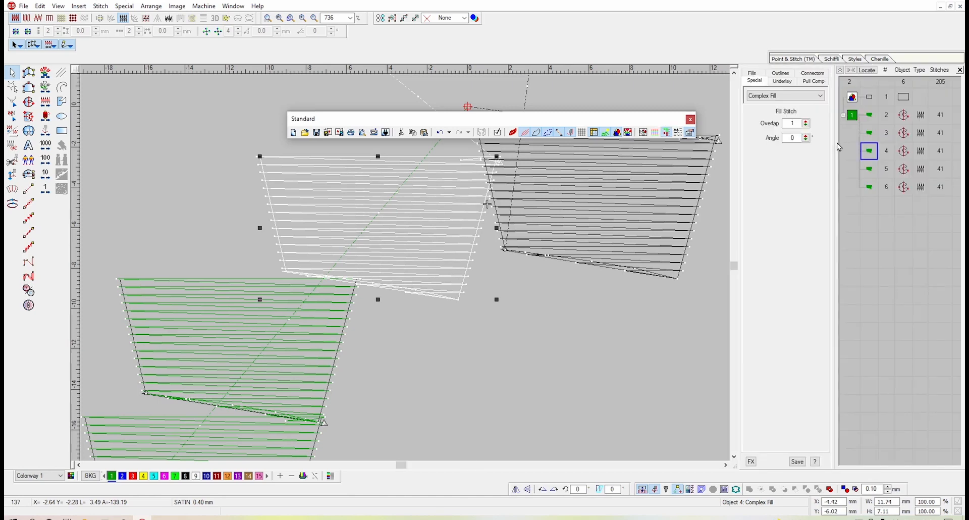
key(shift+l)
key(shift+l)
Open the Team Members window, move it over the design and close it
click(677, 135)
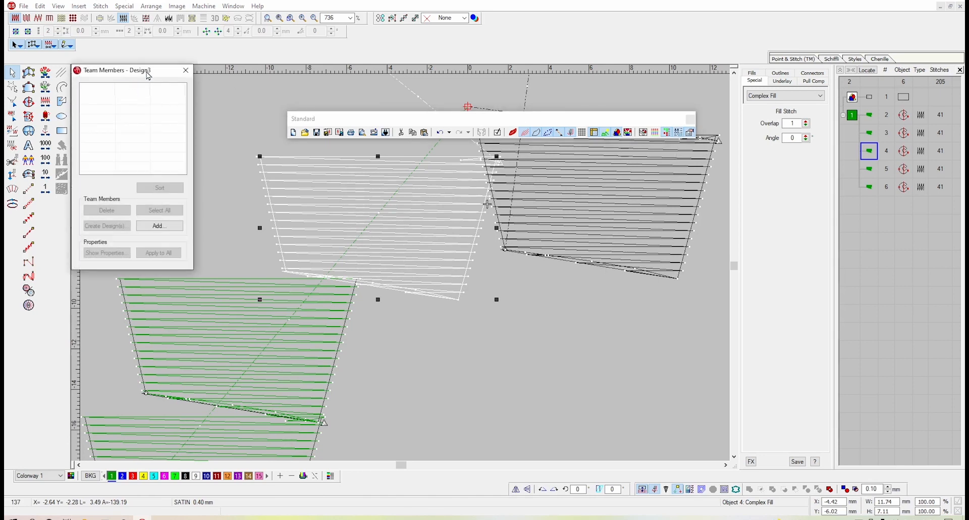
drag(148, 75, 204, 95)
click(242, 91)
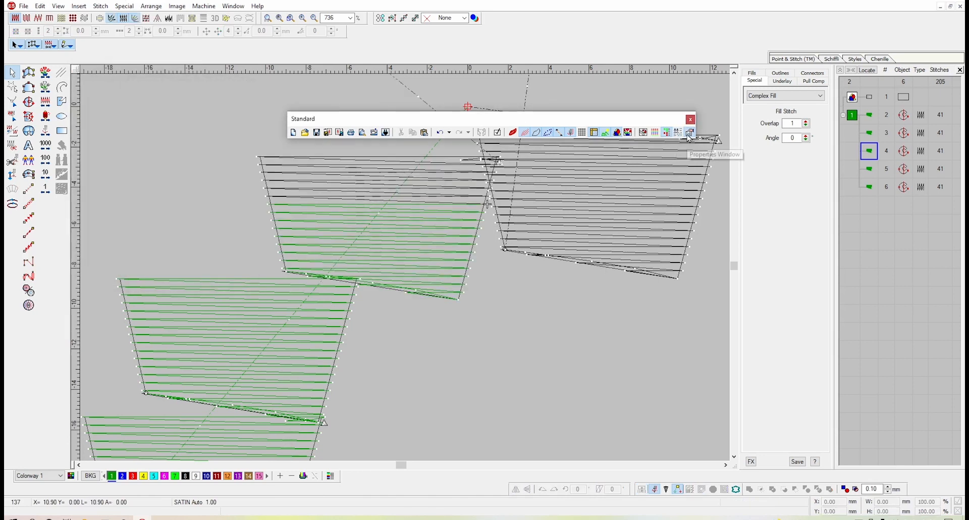
Toggle the Properties window off and on several times, closing the object list in between and leaving the properties displayed
click(690, 135)
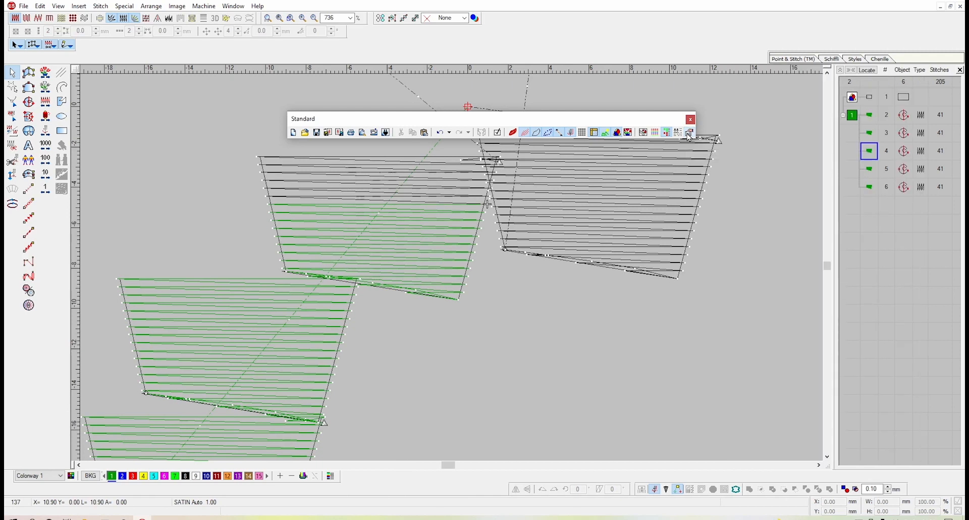
click(689, 135)
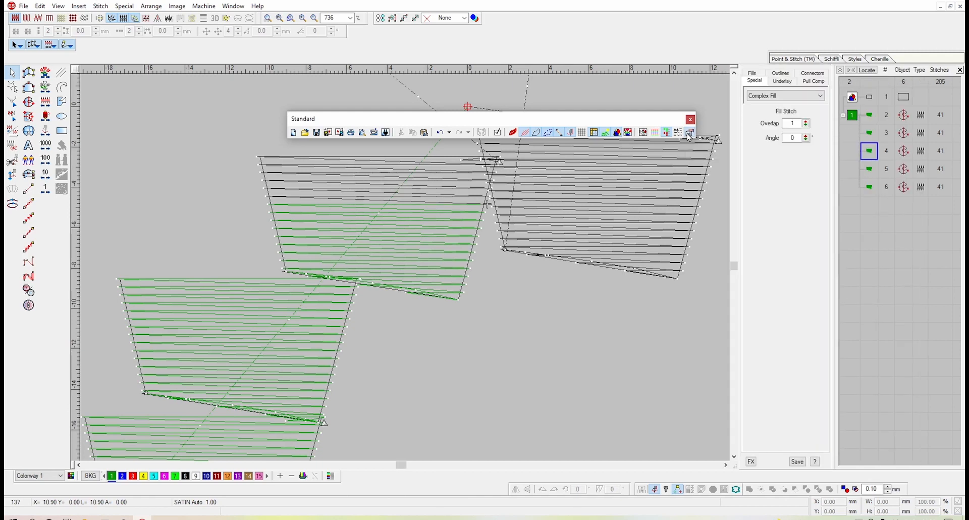
click(960, 70)
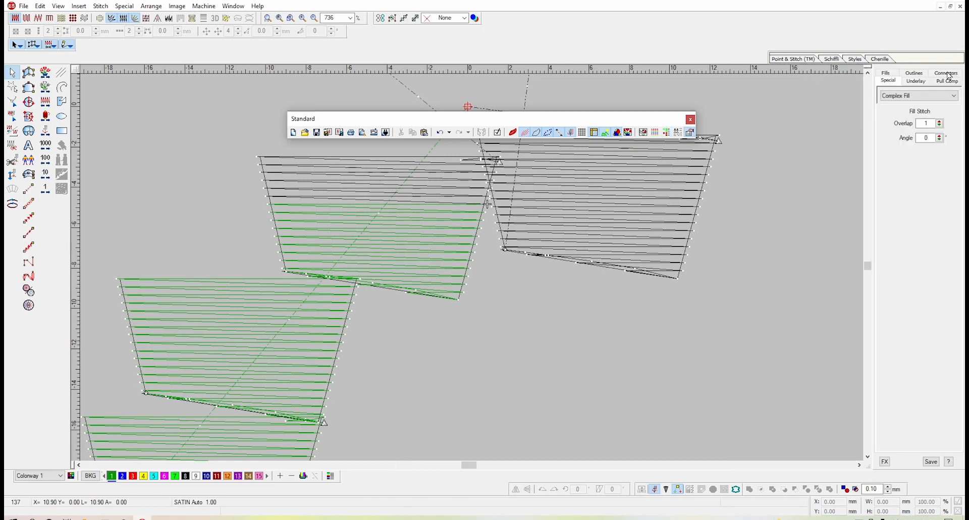
click(692, 133)
click(692, 134)
click(692, 134)
click(692, 133)
click(692, 134)
click(692, 134)
click(692, 133)
click(692, 133)
Move the floating Standard toolbar and dock it in the second toolbar row above the workspace
drag(443, 115, 481, 97)
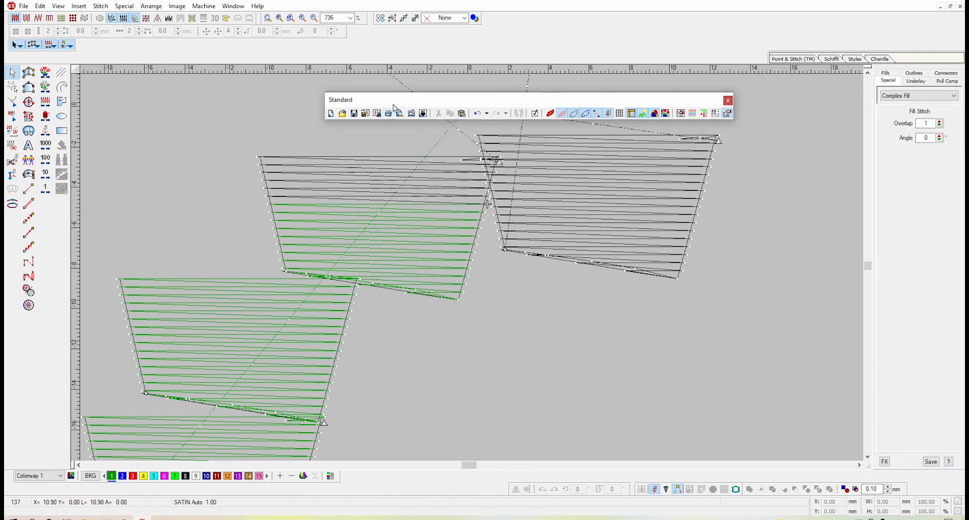
drag(386, 102, 410, 104)
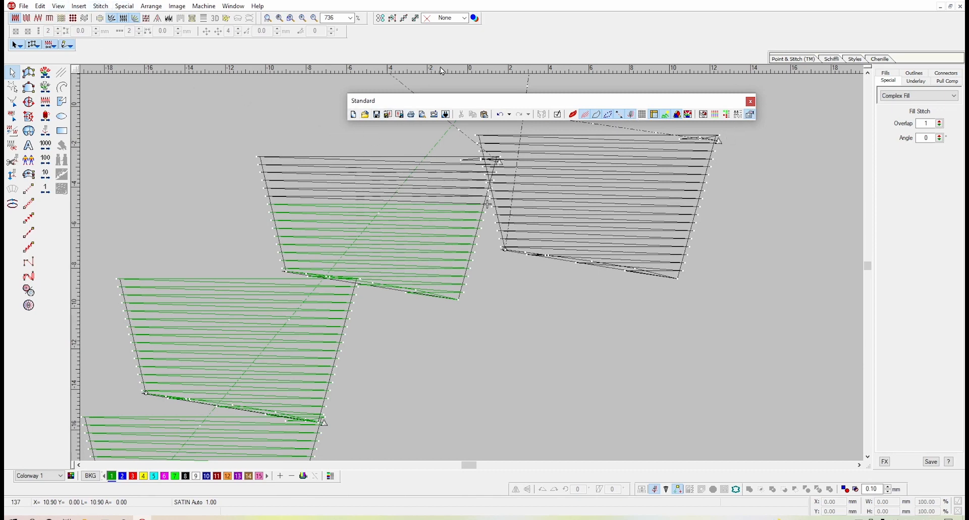
drag(516, 104, 515, 102)
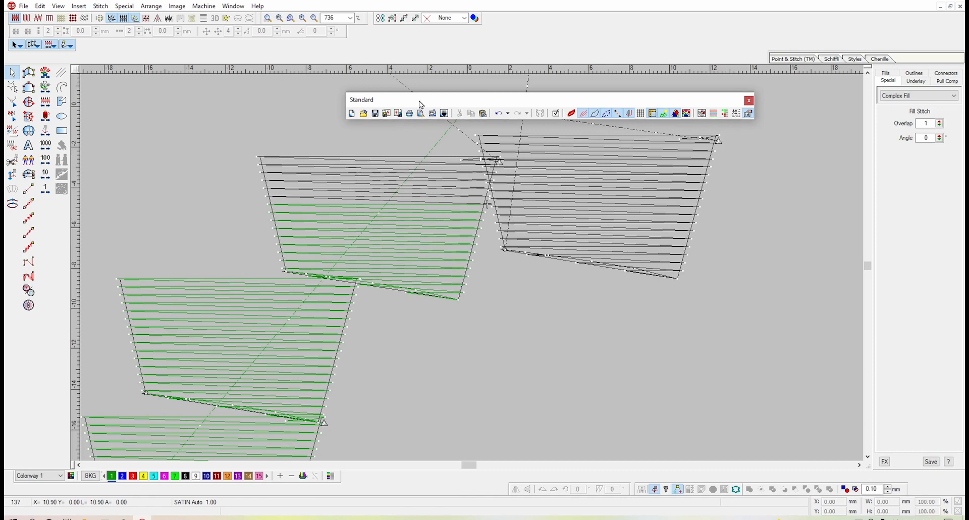
drag(417, 31, 417, 31)
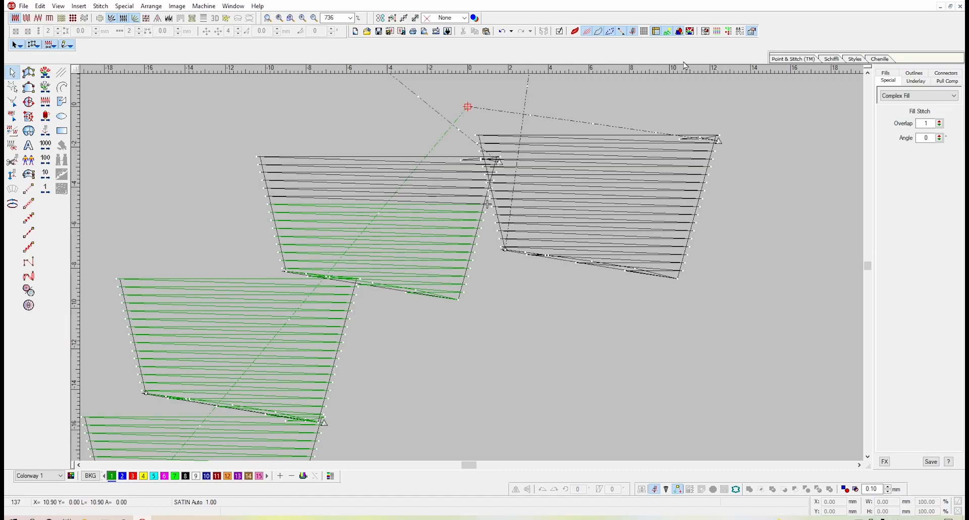
scroll(585, 147, up, 3)
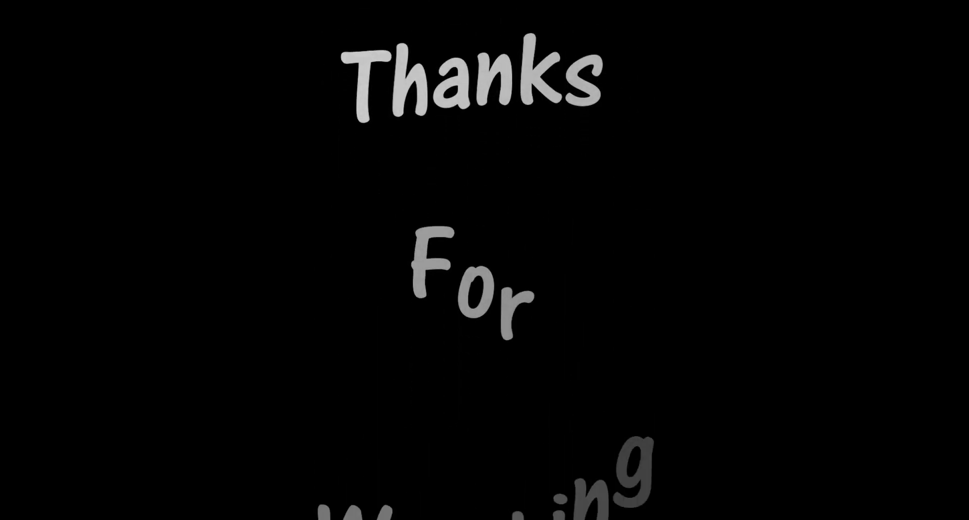